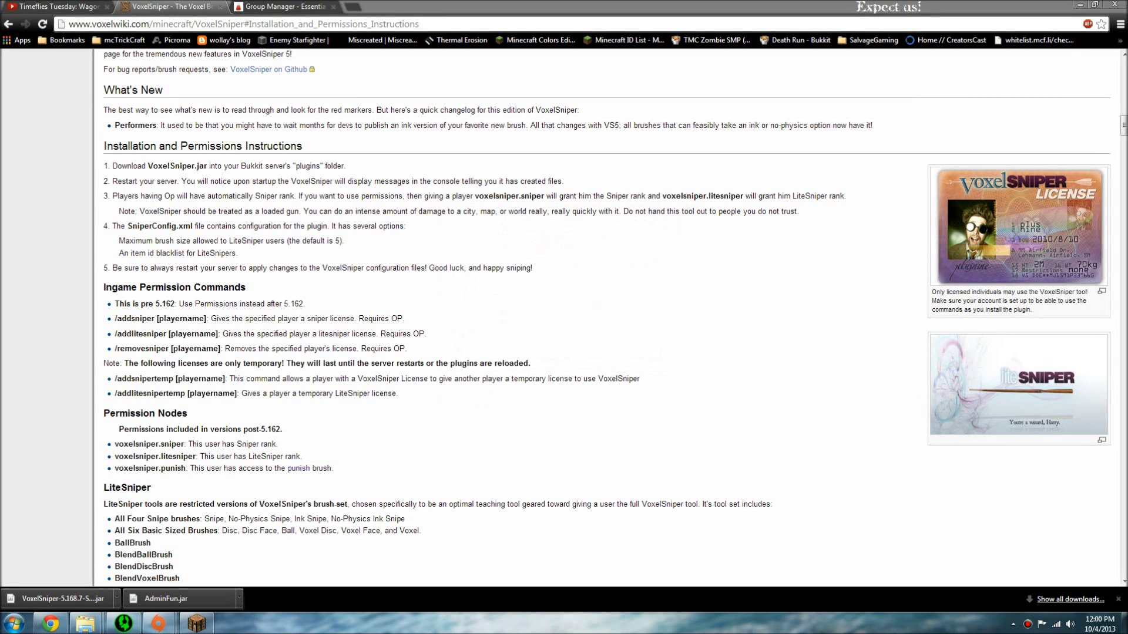
Look through the VoxelSniper wiki page's installation instructions, permission nodes, LiteSniper brush list, commands and first-snipe documentation
scroll(564, 317, "up", 20)
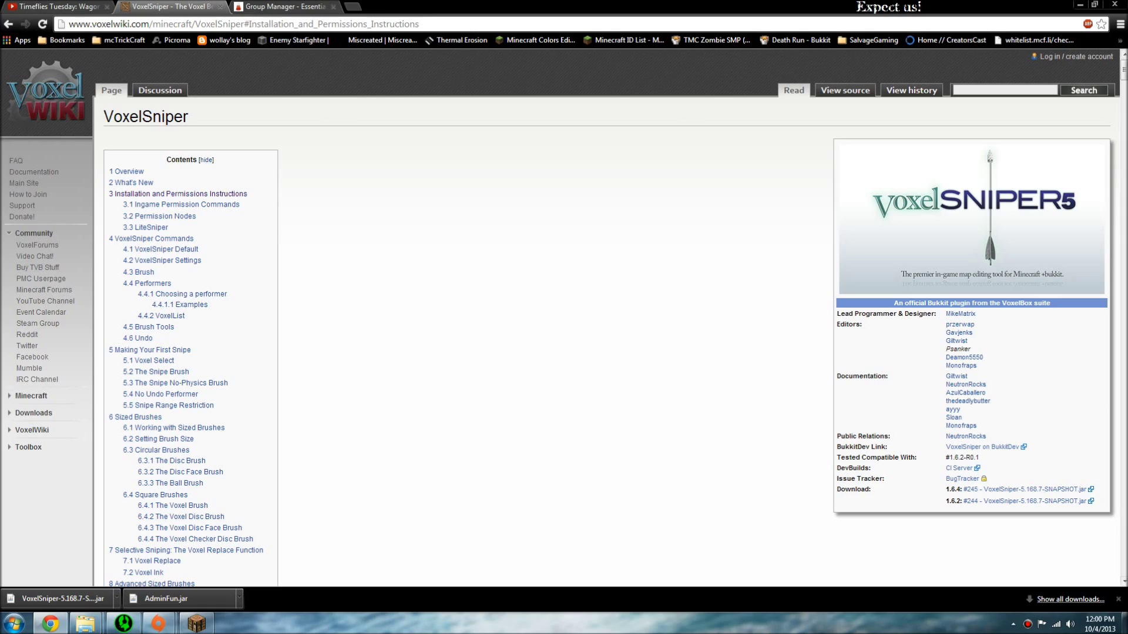
scroll(564, 318, "down", 14)
scroll(607, 317, "down", 14)
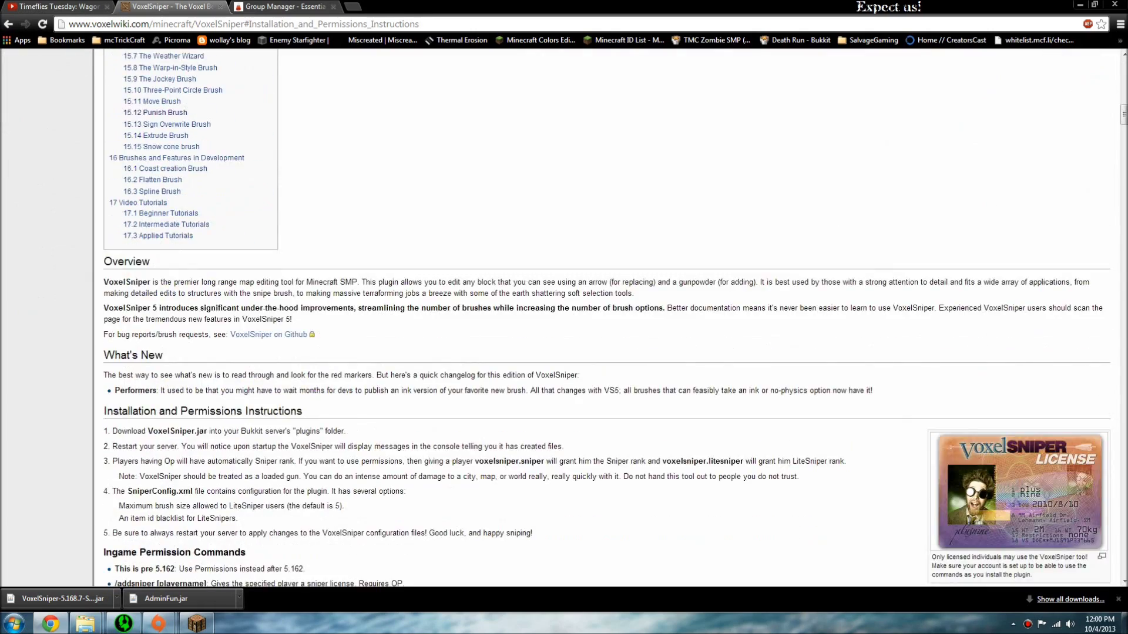
scroll(606, 317, "up", 5)
scroll(607, 317, "down", 20)
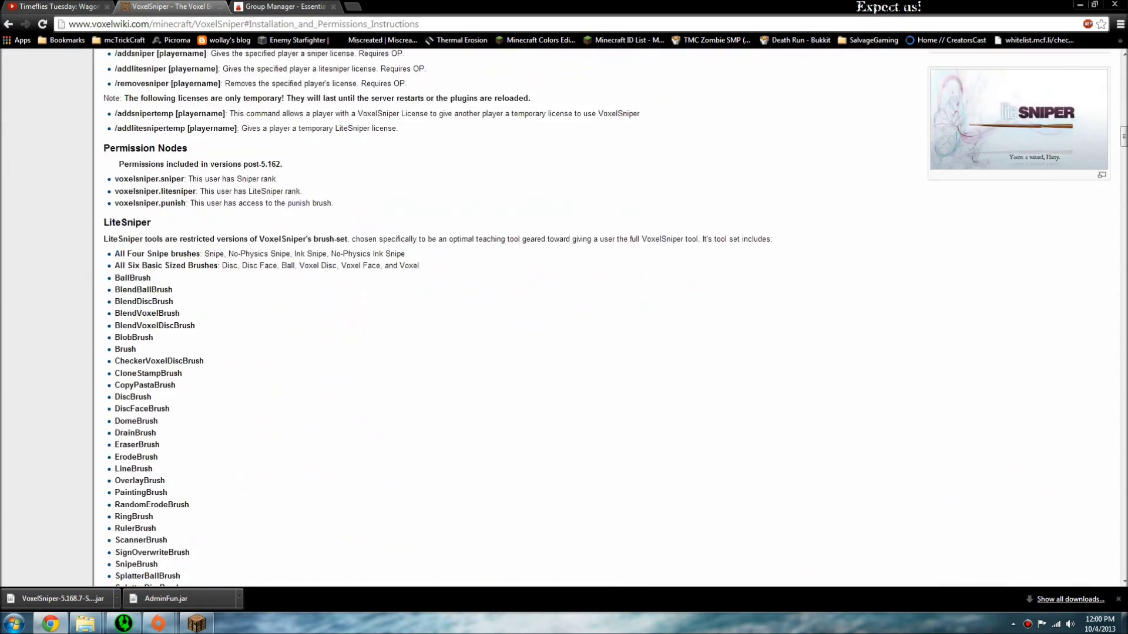
scroll(607, 317, "down", 20)
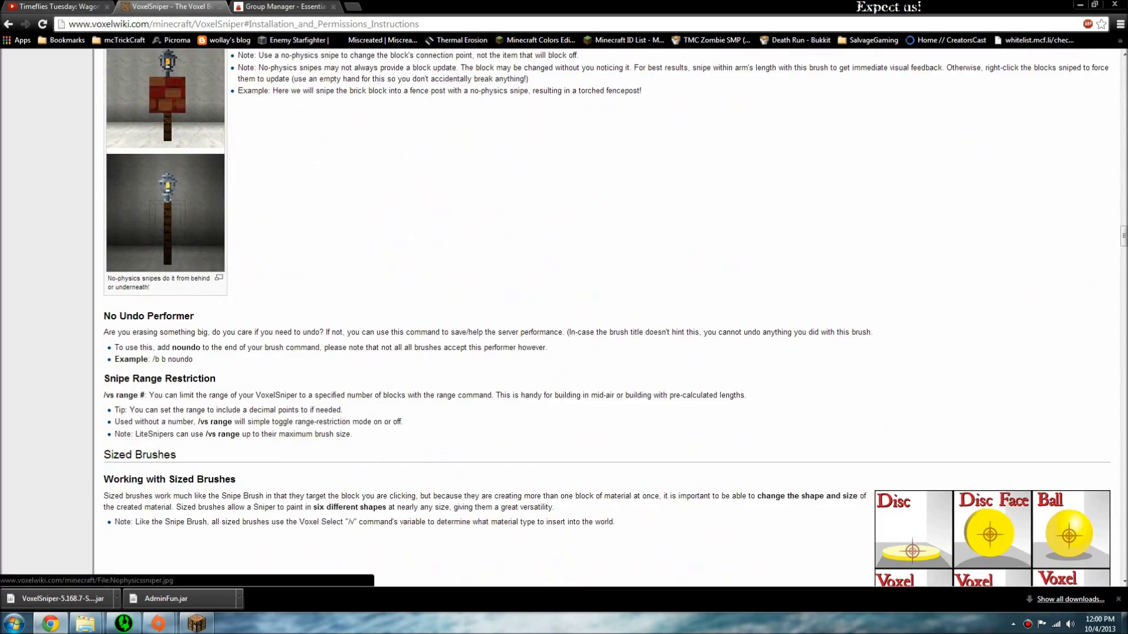
scroll(606, 317, "up", 20)
scroll(606, 318, "down", 5)
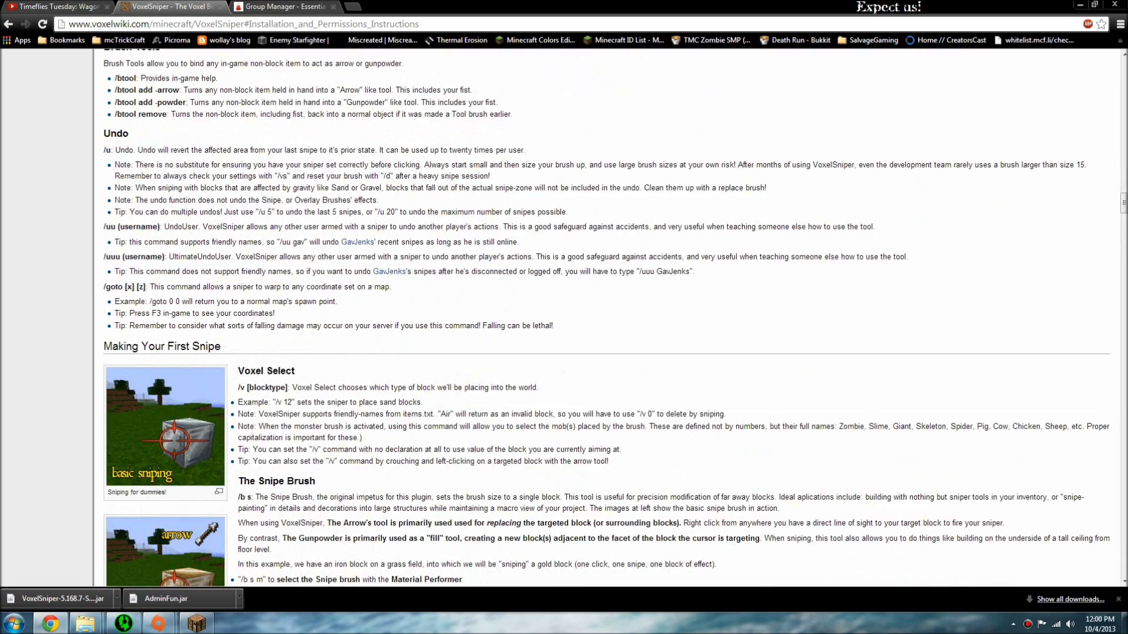
scroll(595, 317, "up", 10)
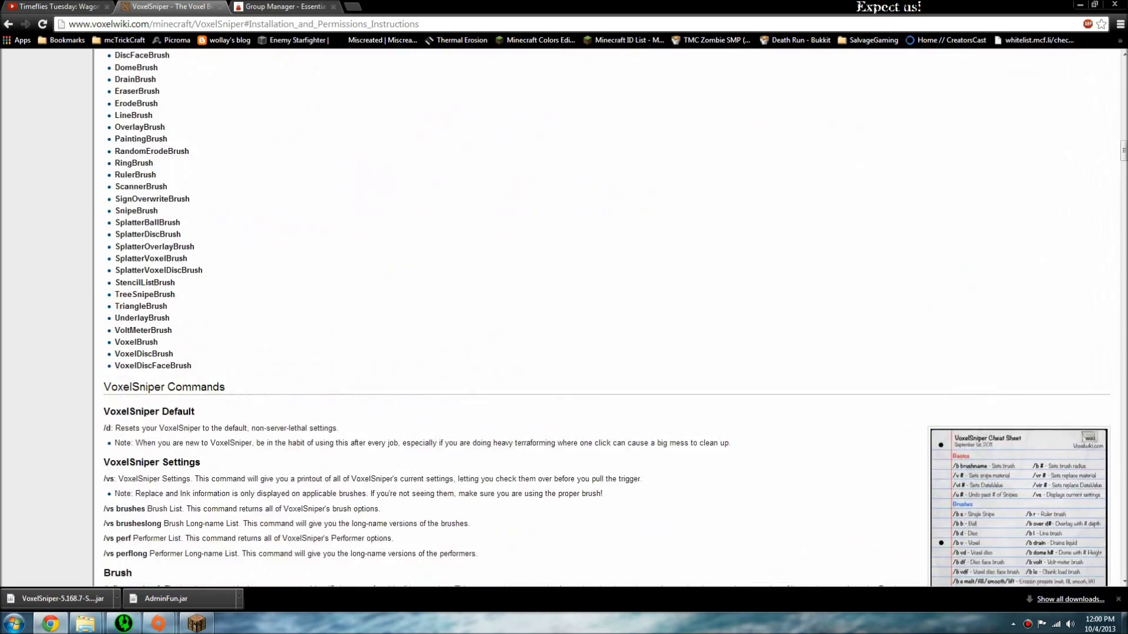
scroll(607, 317, "down", 1)
scroll(606, 317, "up", 7)
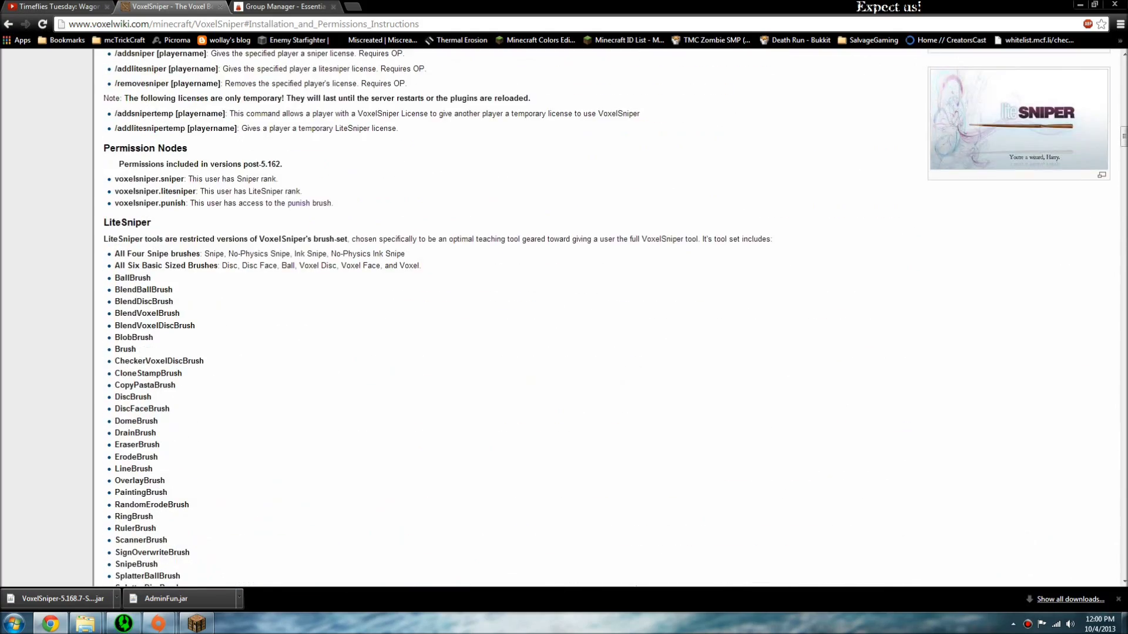
scroll(606, 317, "up", 4)
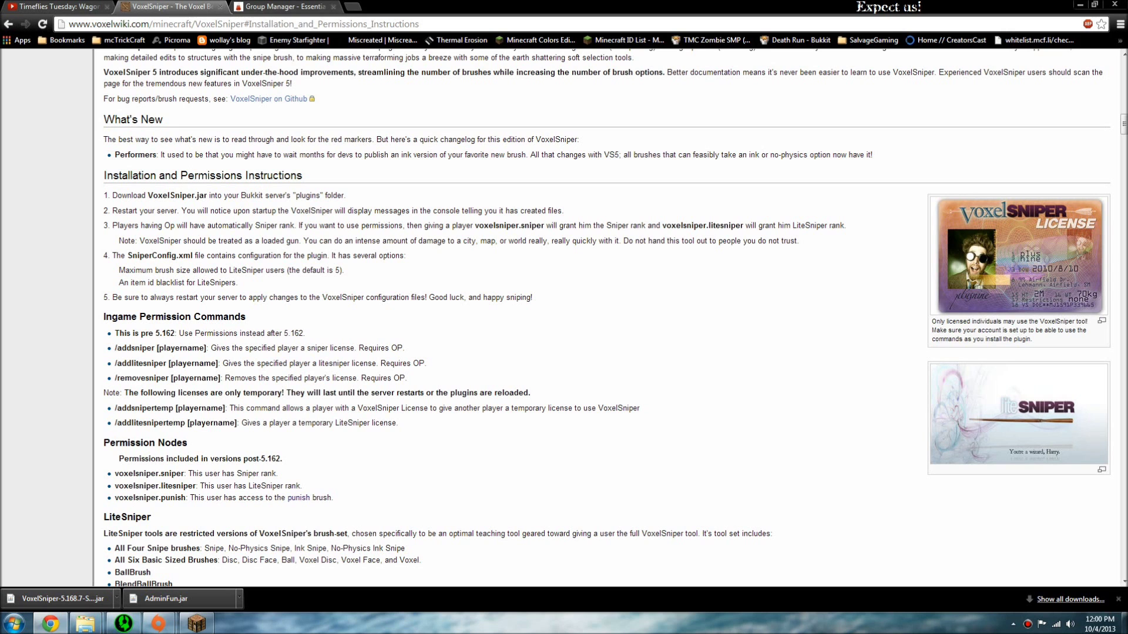
Download the 1.6.4 build VoxelSniper-5.168.7-SNAPSHOT.jar from the wiki page into the Tutorial Server's plugins folder
scroll(606, 318, "up", 15)
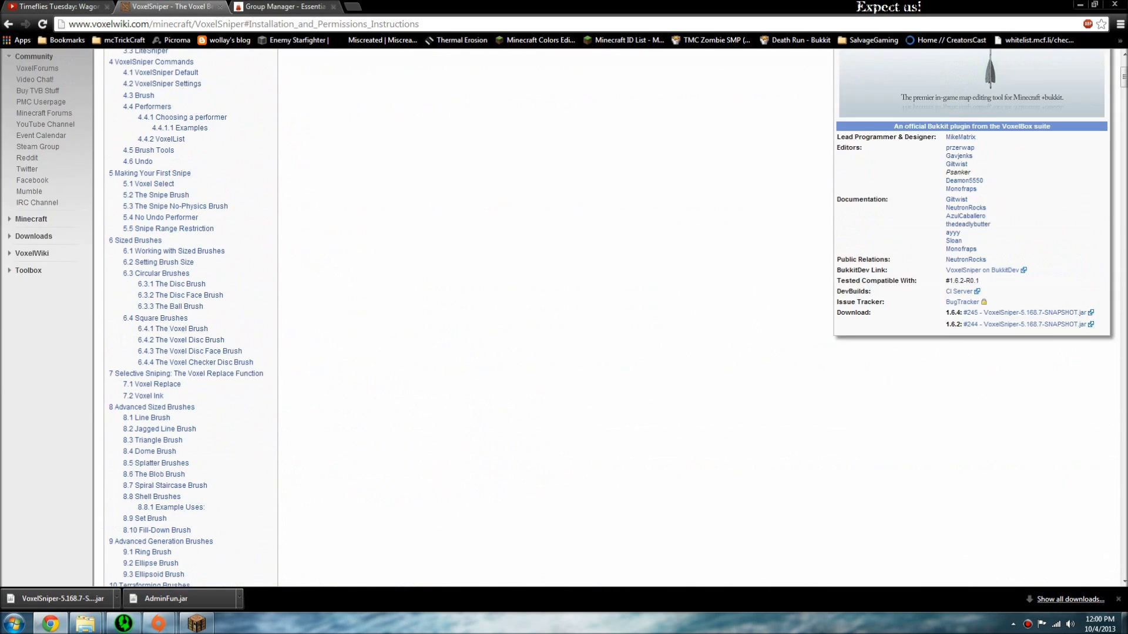
left_click(1025, 489)
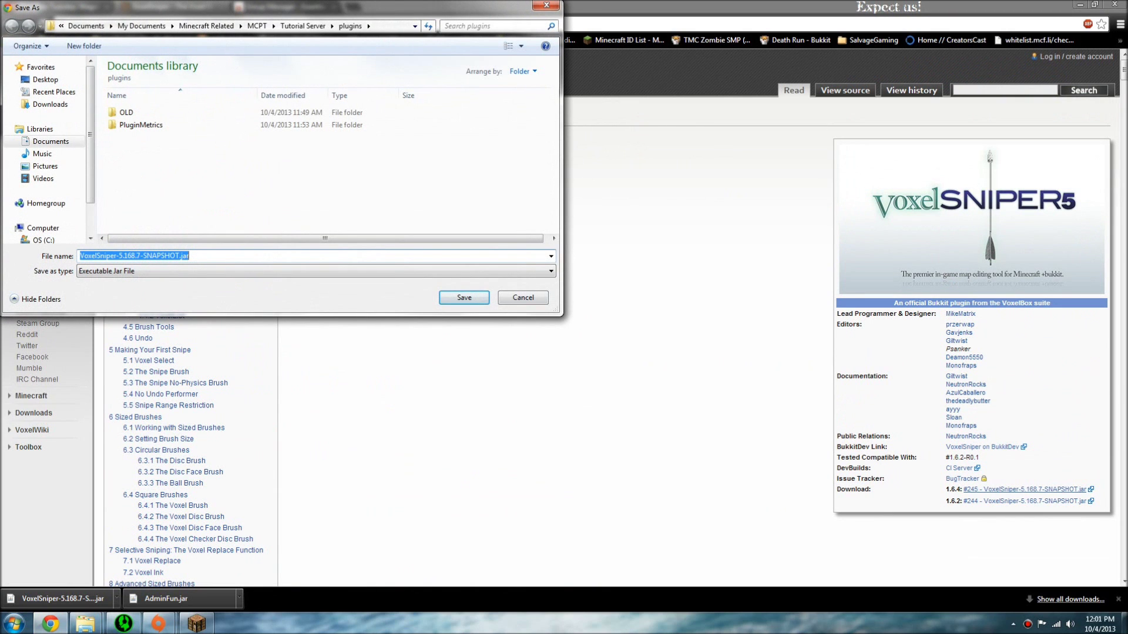
key("Return")
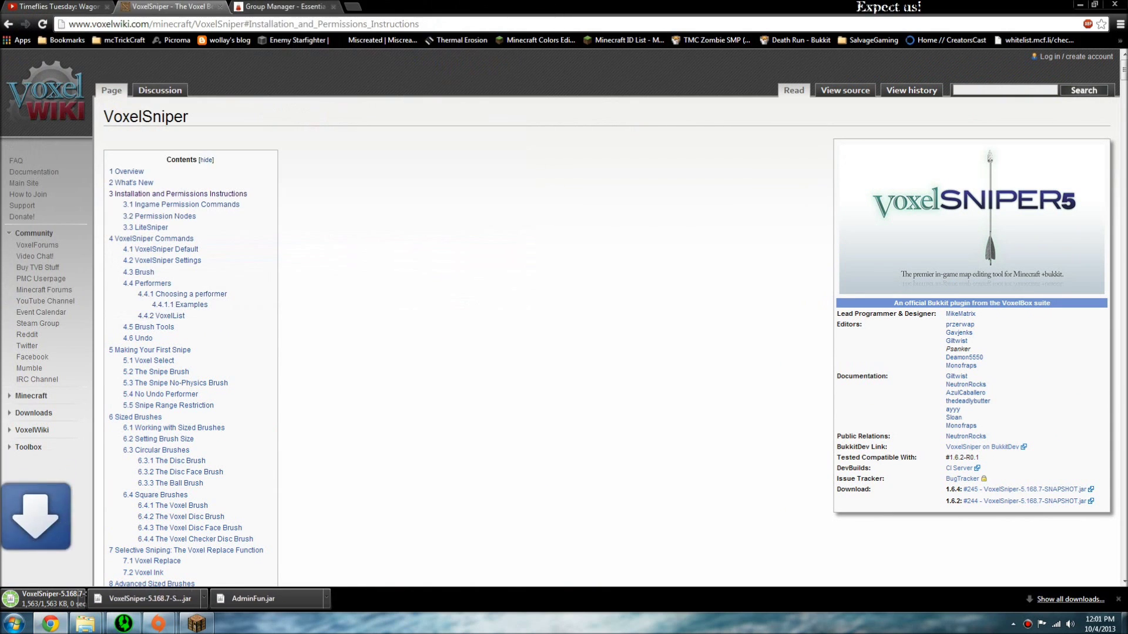
Download Group Manager from the Essentials wiki's download portal, saving Essentials-gm.zip in the Tutorial Server's plugins folder
key("ctrl+Tab")
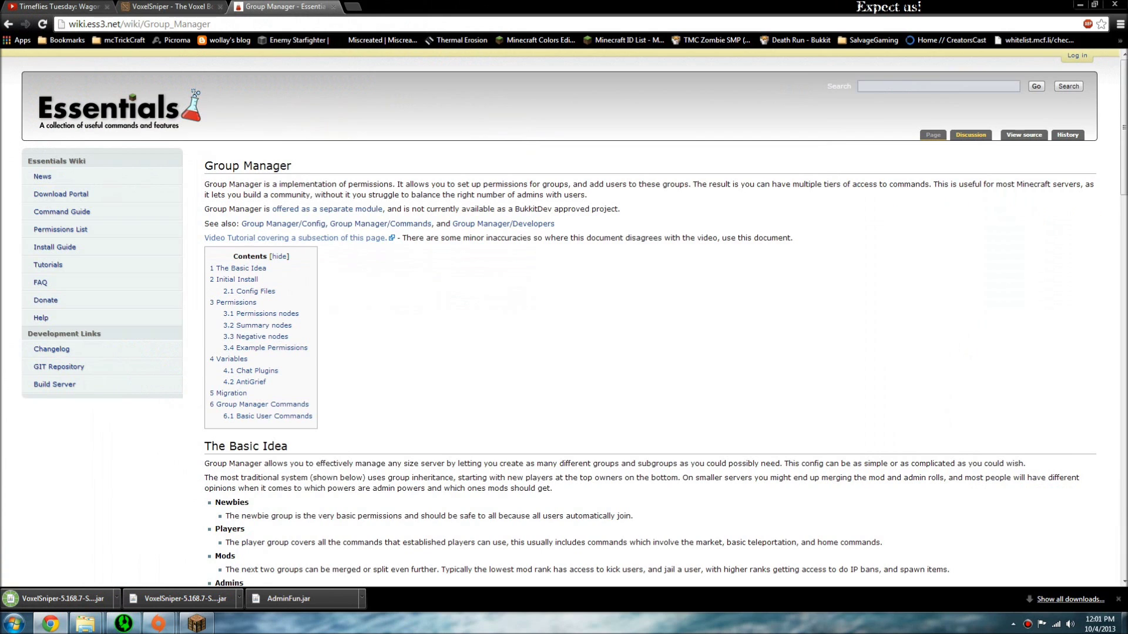
scroll(564, 317, "down", 7)
scroll(564, 317, "up", 4)
scroll(59, 317, "up", 3)
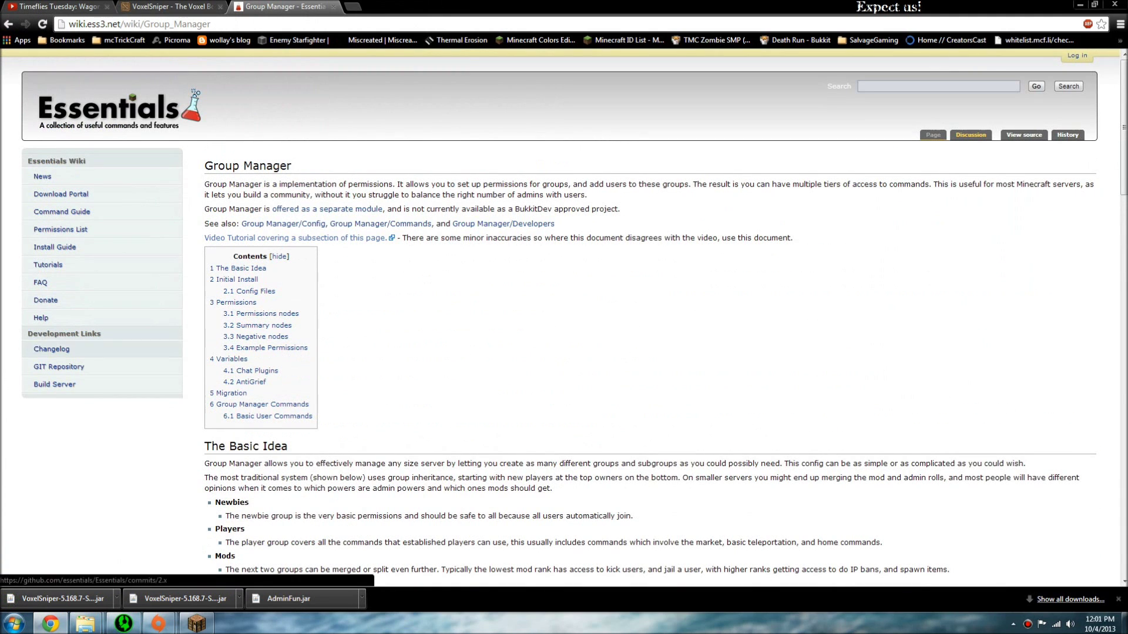
left_click(61, 194)
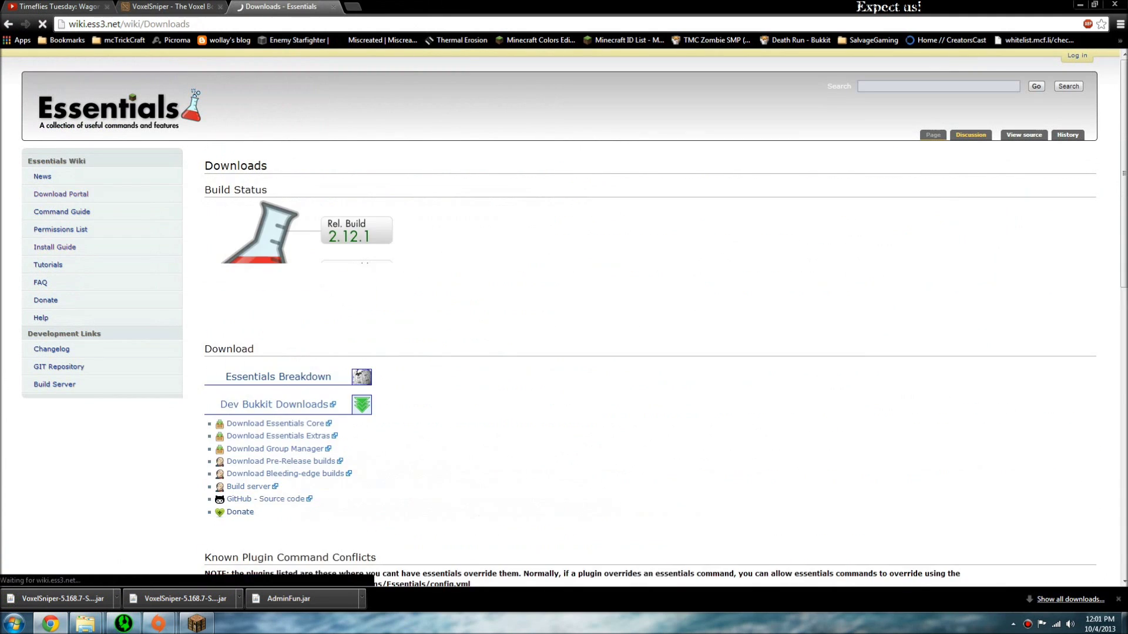
left_click(275, 449)
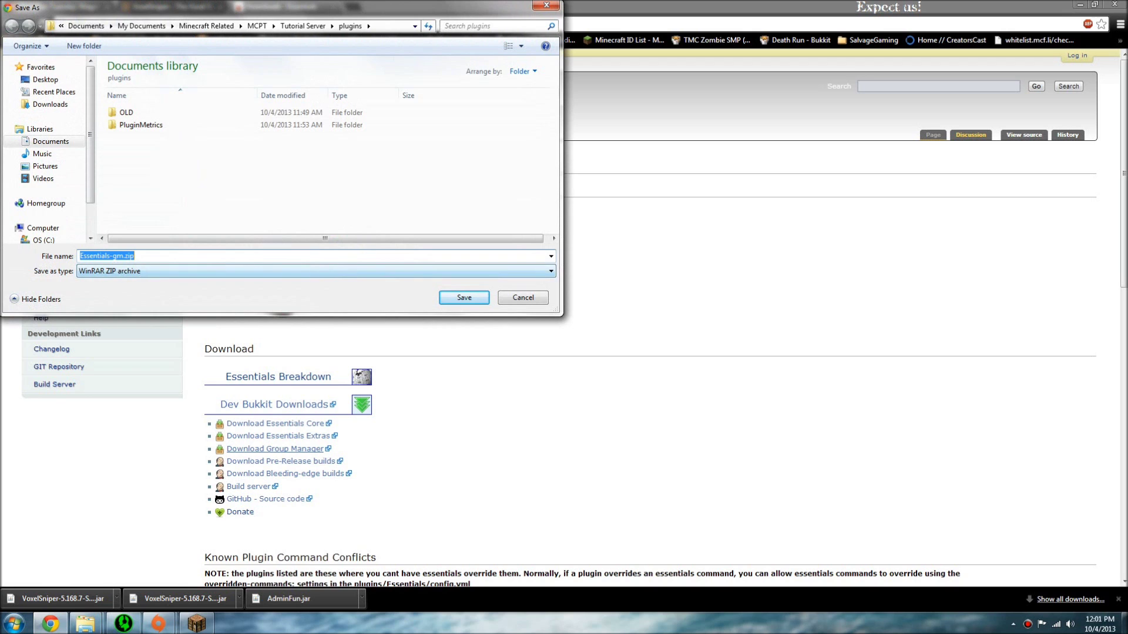
left_click(464, 298)
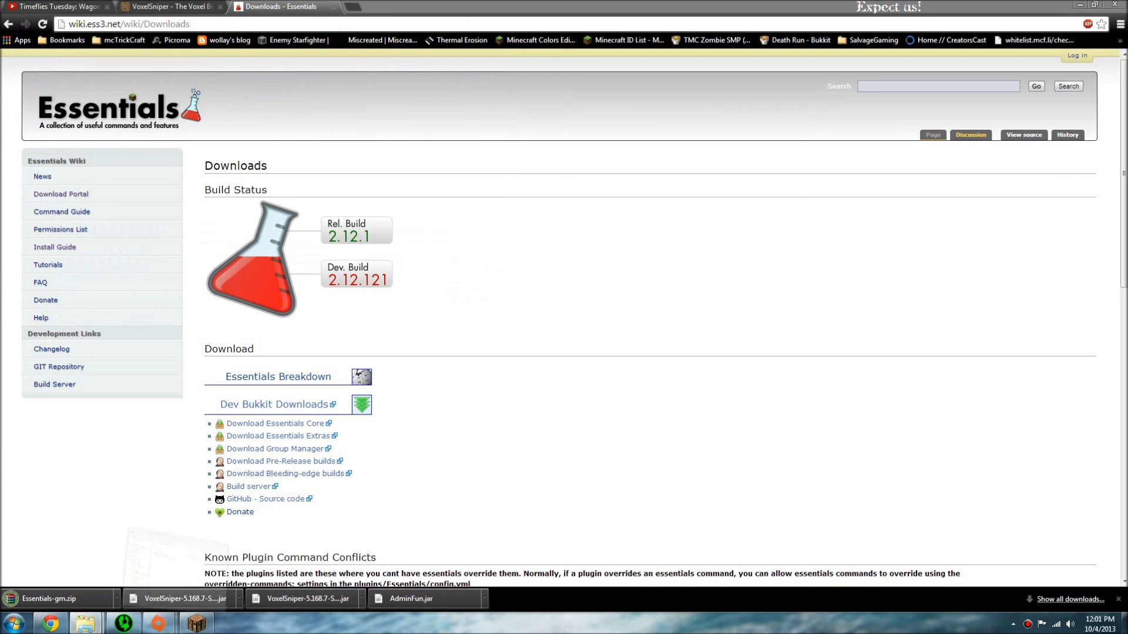
Extract Essentials-gm.zip directly into the plugins folder
right_click(478, 235)
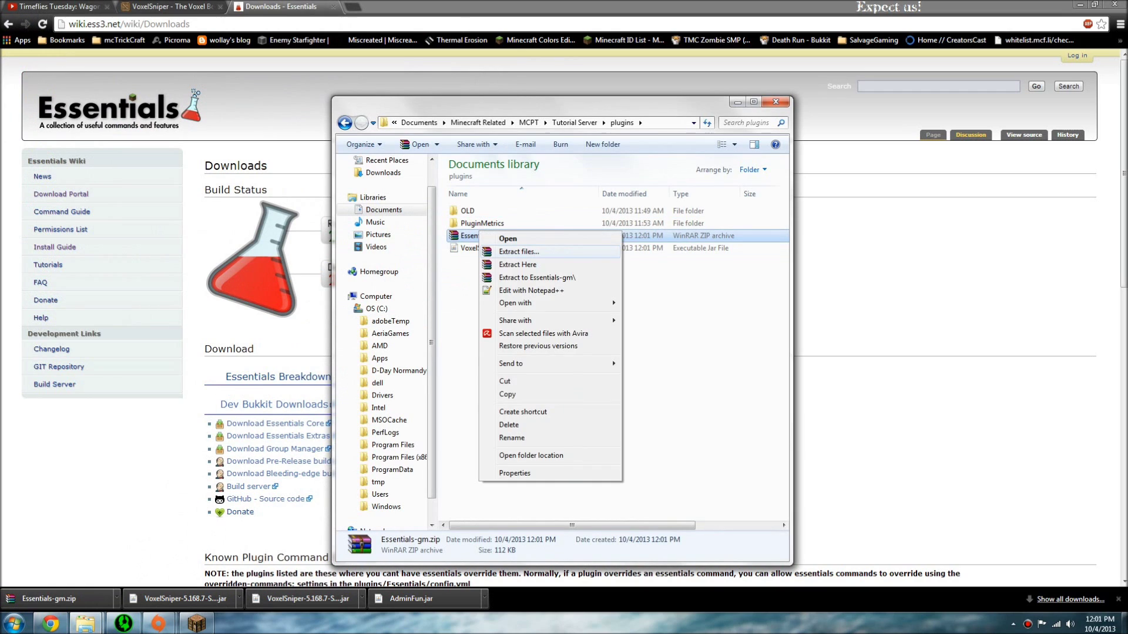
left_click(517, 265)
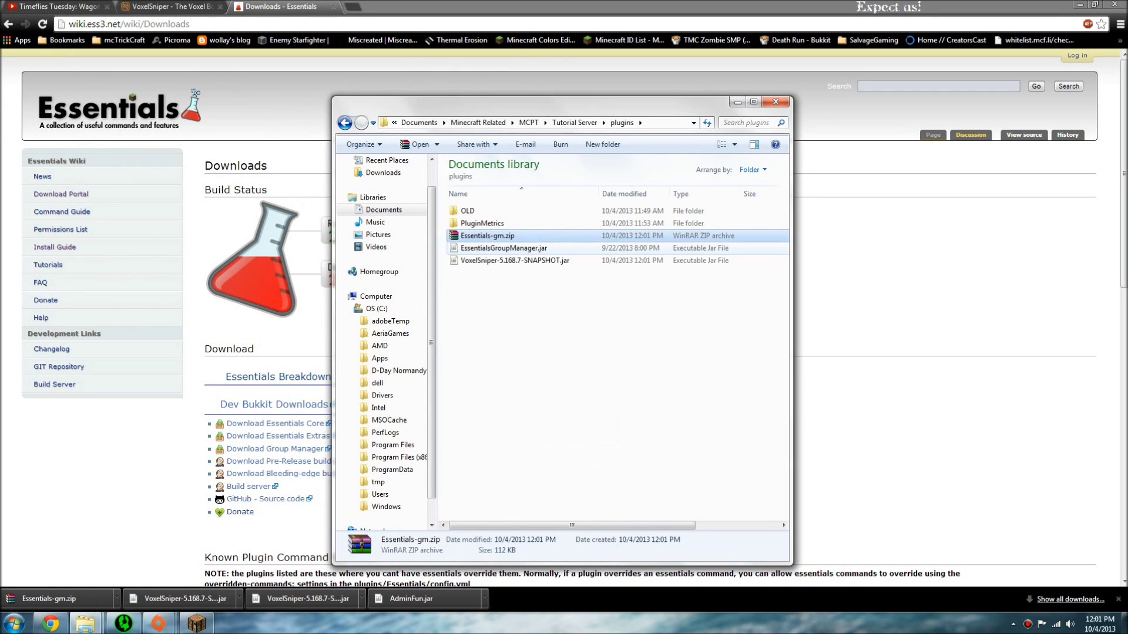
key("F2")
key("BackSpace")
key("Return")
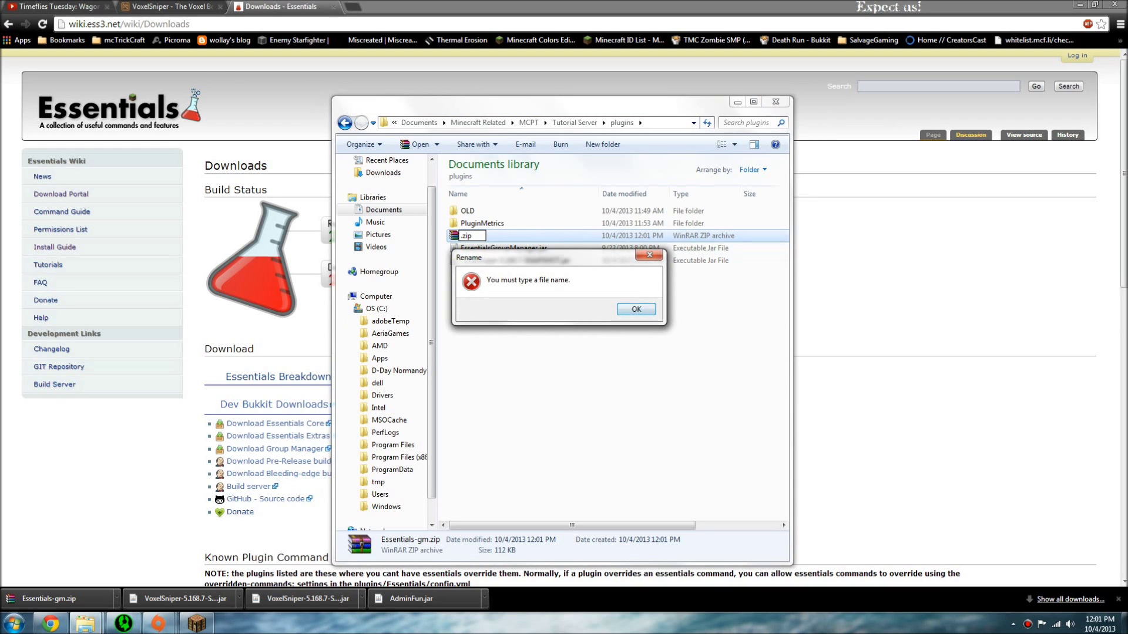
key("Return")
key("Escape")
Delete the Essentials-gm.zip archive from the plugins folder
key("Delete")
key("Return")
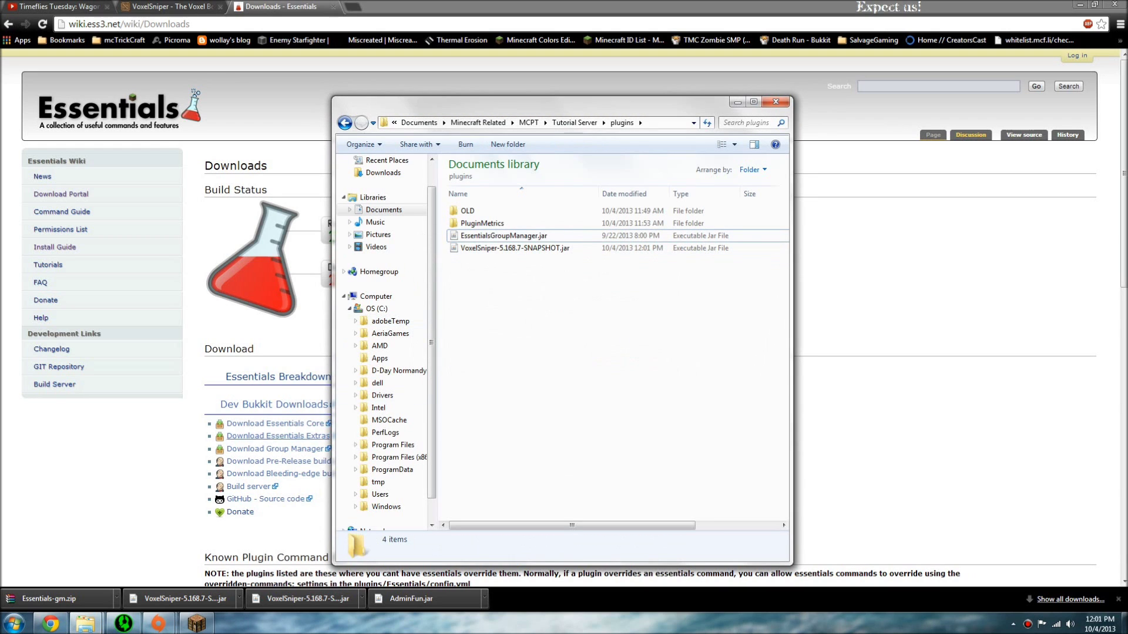
Review the in-game permission commands and permission nodes on the VoxelSniper wiki page, highlighting the voxelsniper.sniper node
left_click(170, 7)
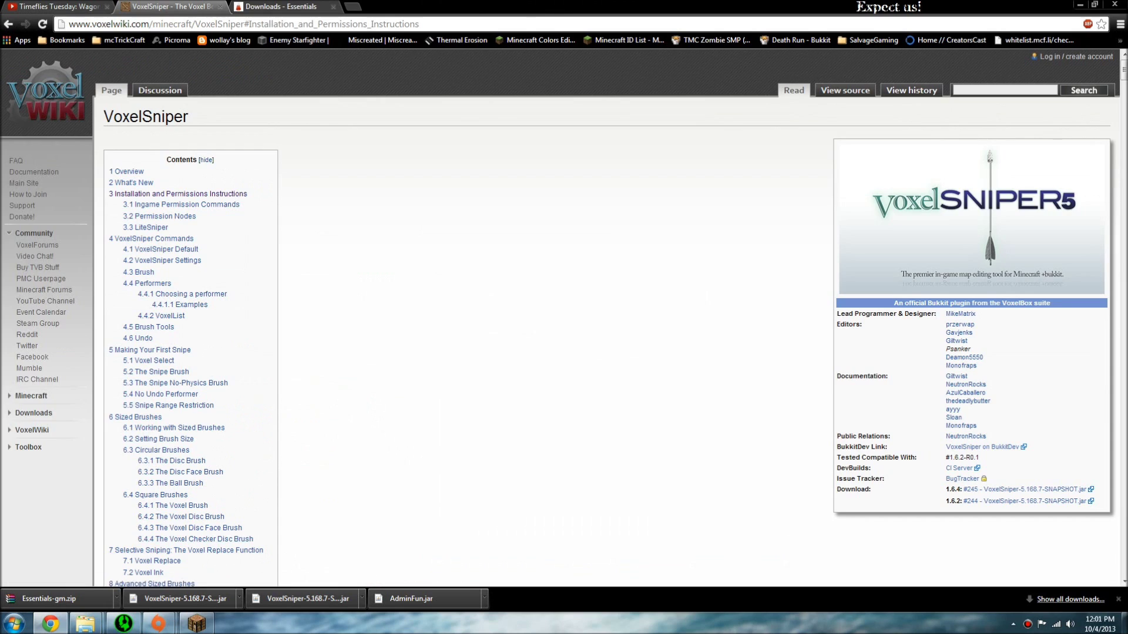
scroll(564, 317, "down", 20)
scroll(564, 317, "up", 5)
left_click_drag(114, 289, 151, 289)
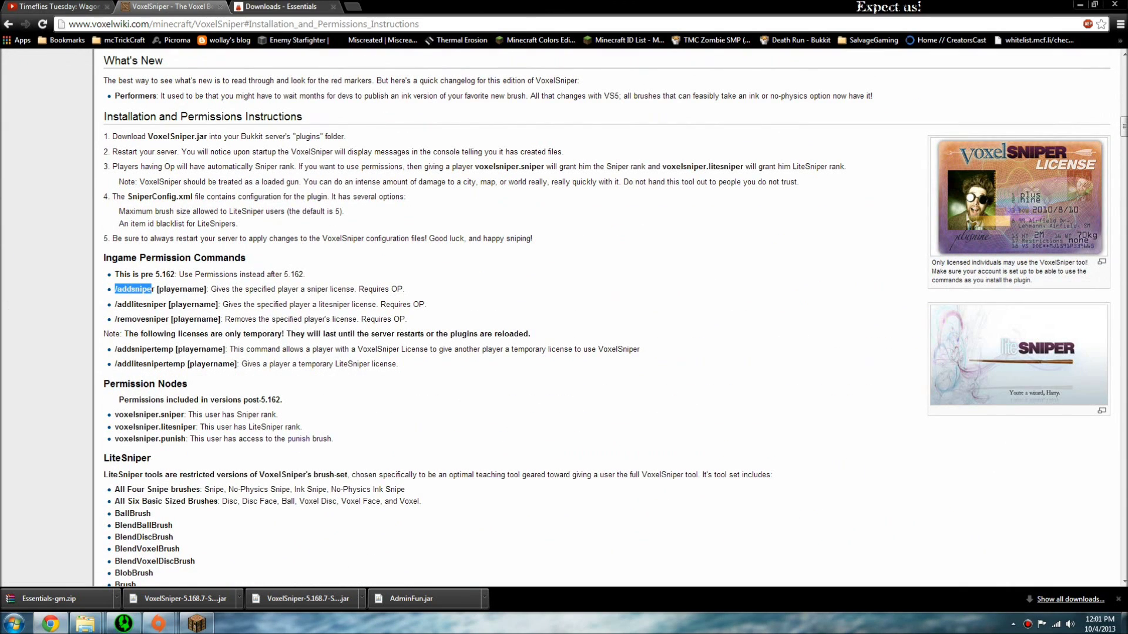
left_click(152, 289)
scroll(564, 317, "down", 2)
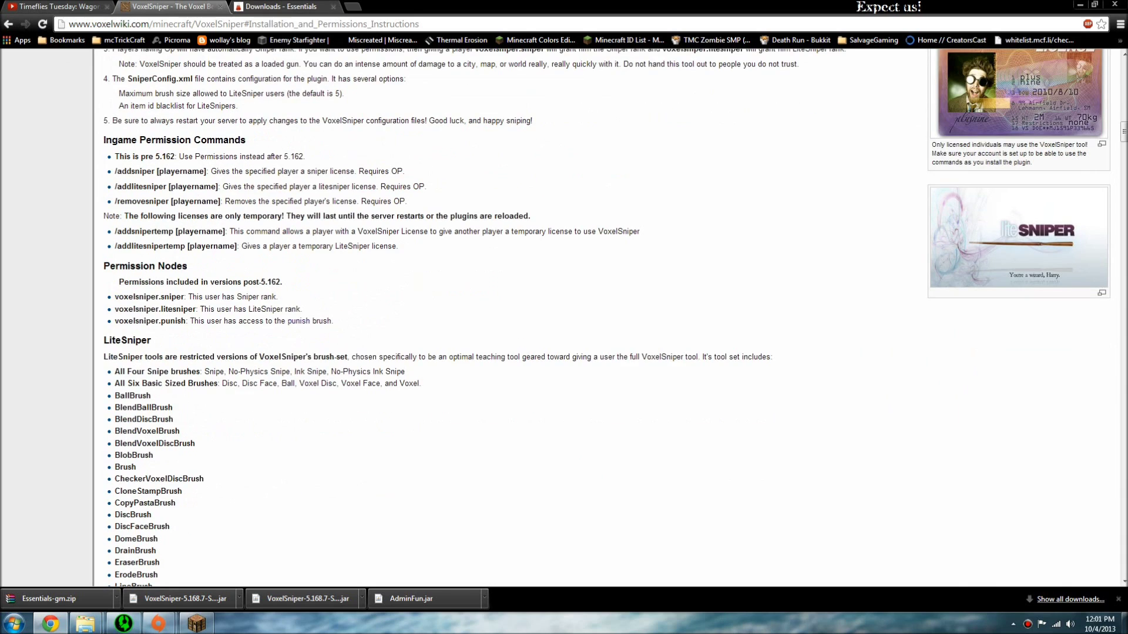
scroll(564, 317, "up", 1)
left_click_drag(183, 355, 114, 356)
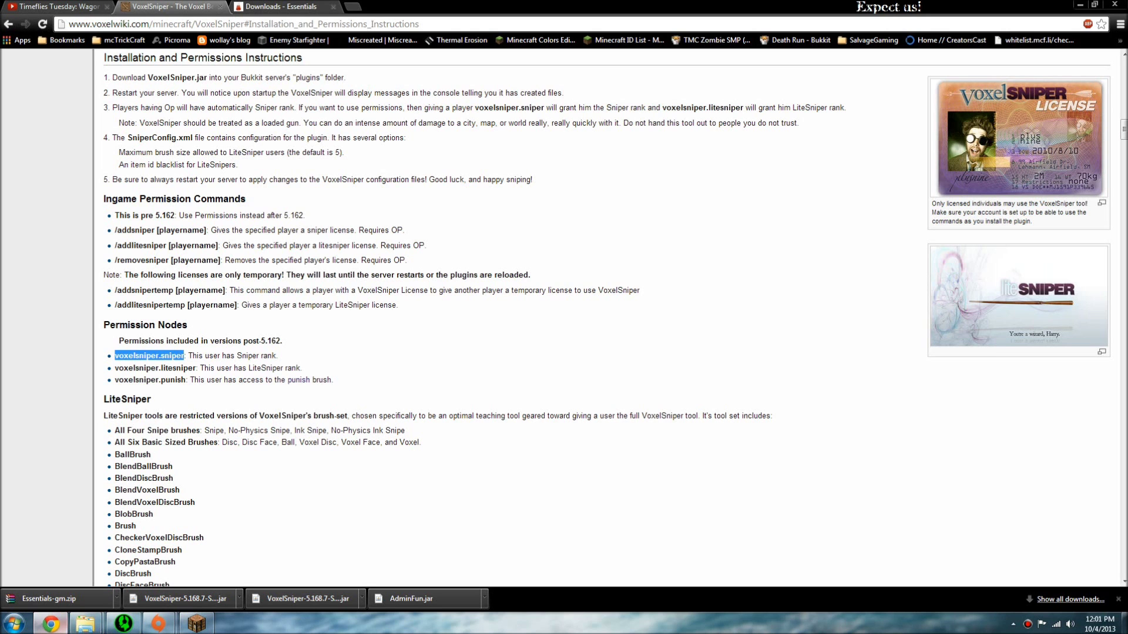
Start the Bukkit server by running Start.bat from the Tutorial Server folder
left_click(51, 624)
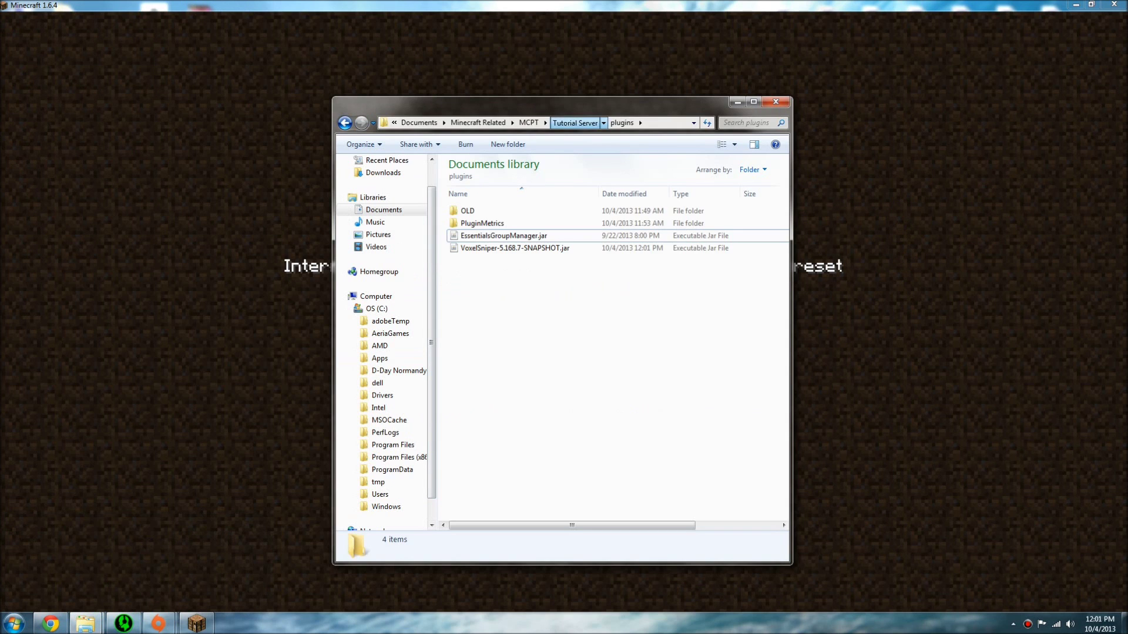
left_click(575, 123)
double_click(475, 372)
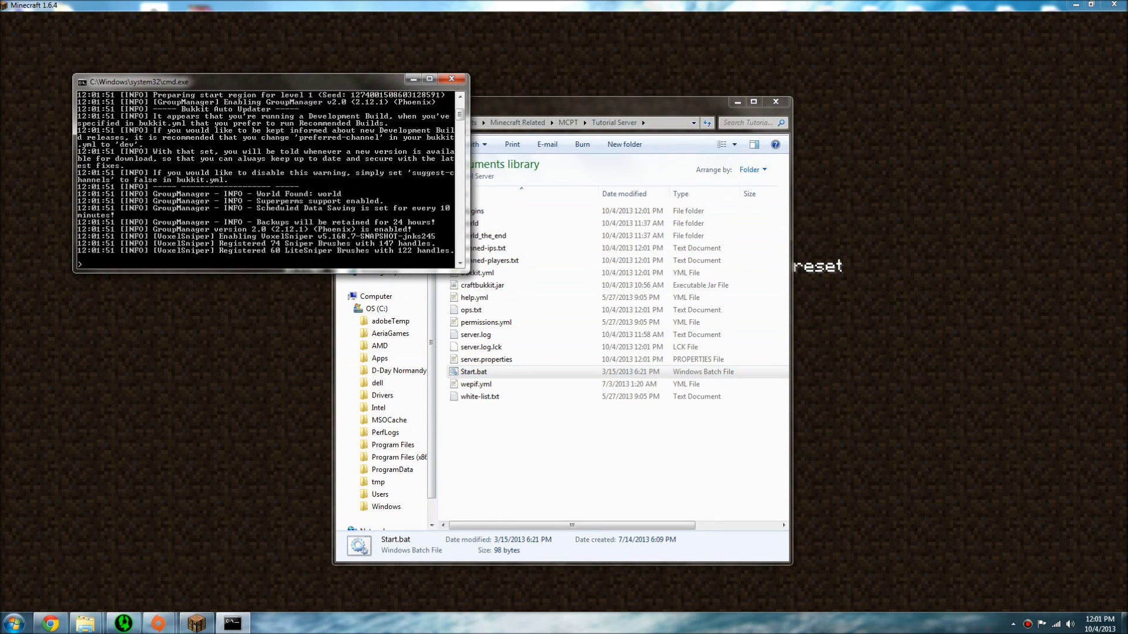
Run save-all and stop in the server console, and close the console window
type("save-all")
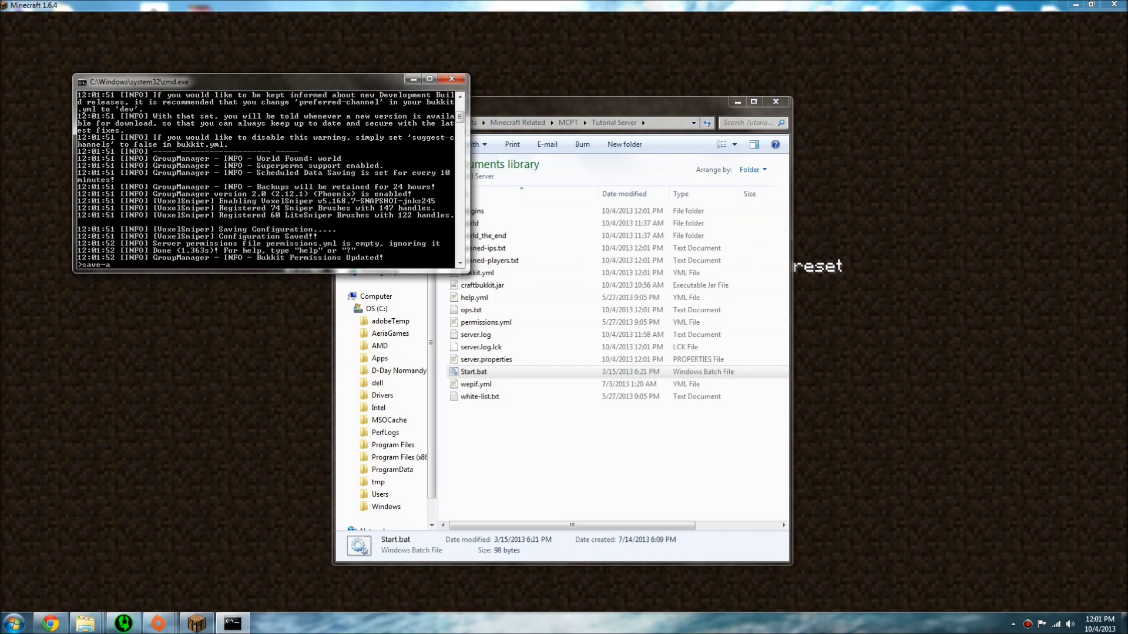
key("Return")
type("stop")
key("Return")
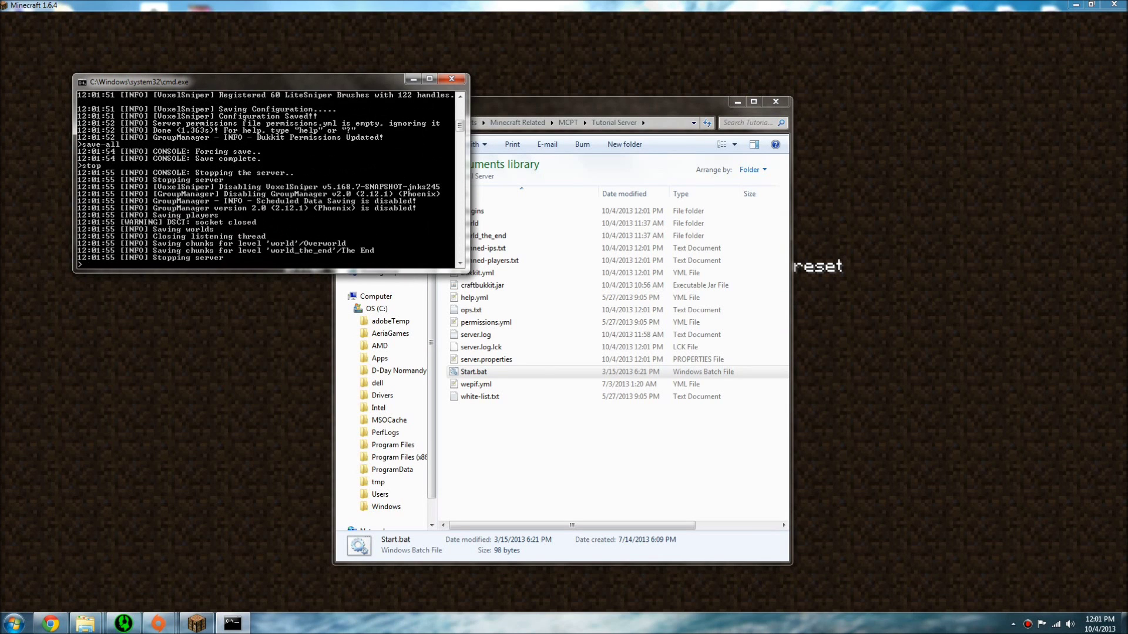
key("Return")
left_click(568, 122)
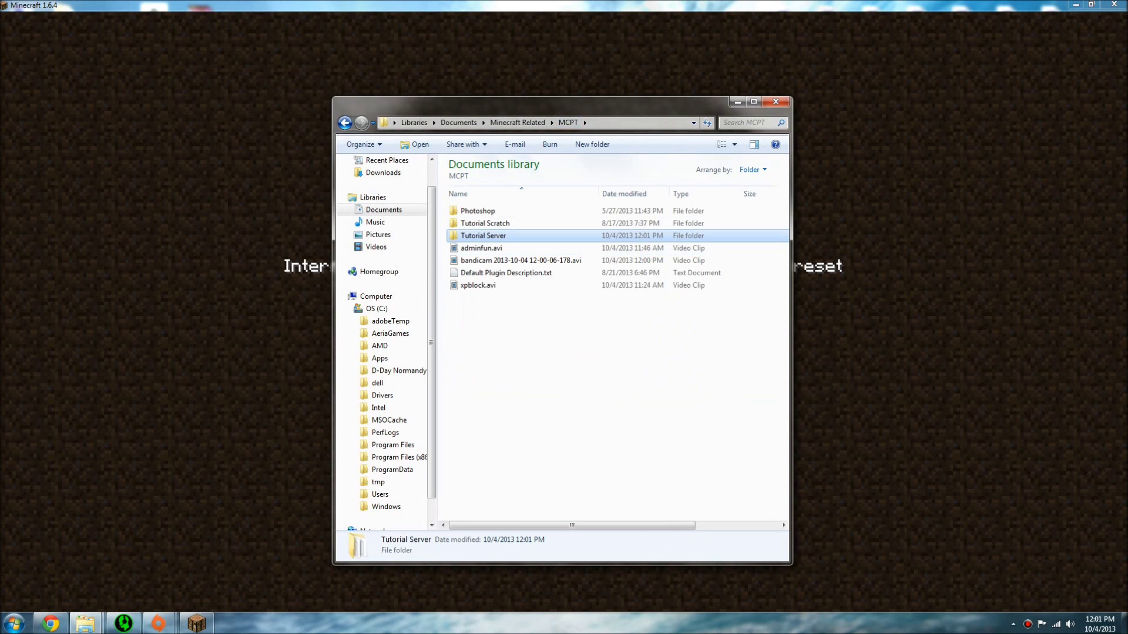
key("Return")
key("Down")
key("Down")
key("Down")
key("Return")
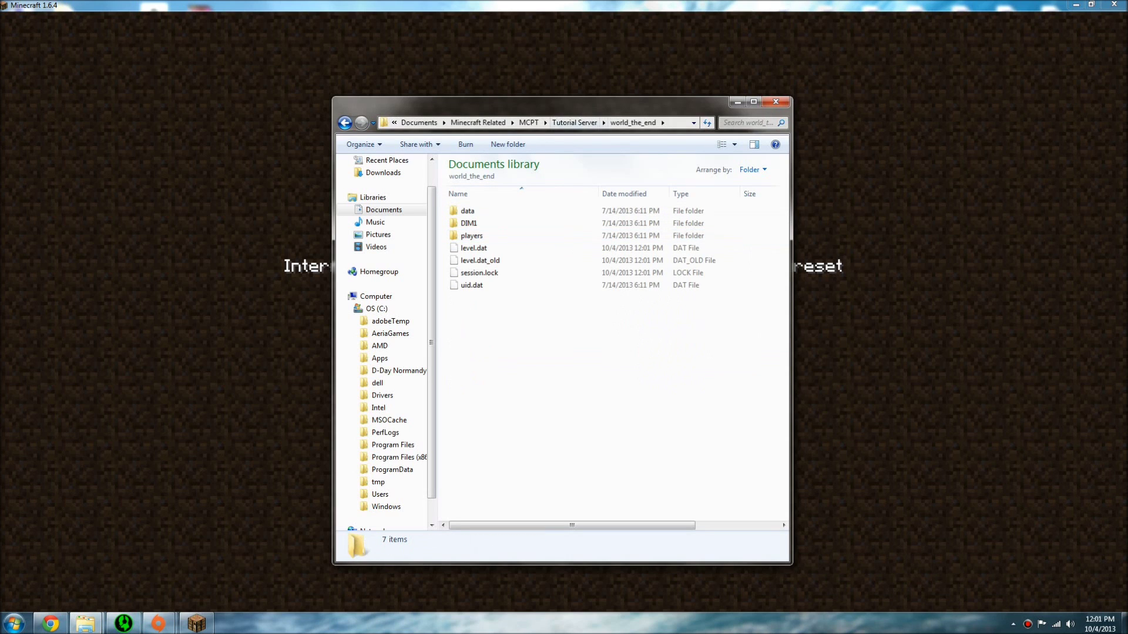
key("alt+Up")
key("Up")
key("Return")
key("alt+Up")
Open SniperConfig.xml from the VoxelSniper folder inside the server's plugins folder in Notepad++
key("Up")
key("Return")
key("Down")
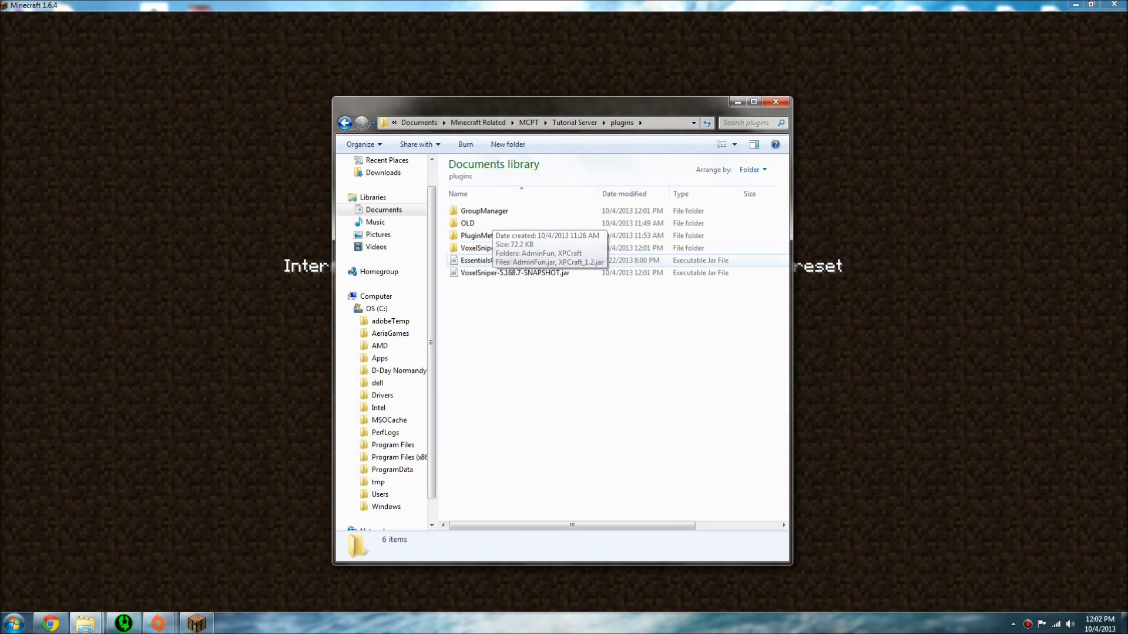
key("Down")
key("Return")
right_click(485, 212)
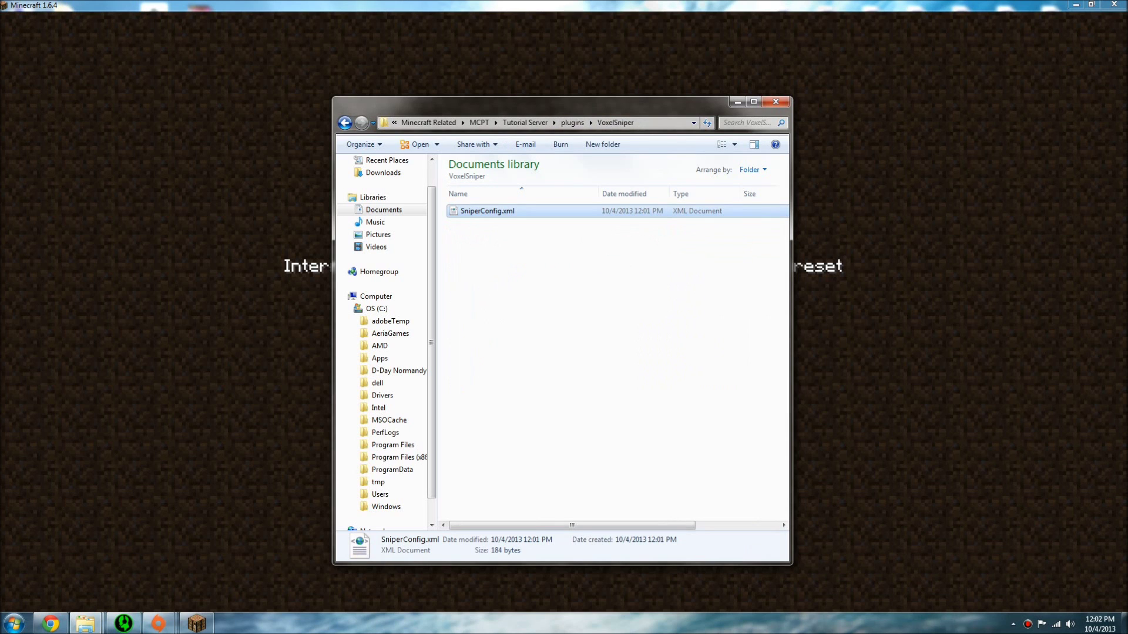
key("Return")
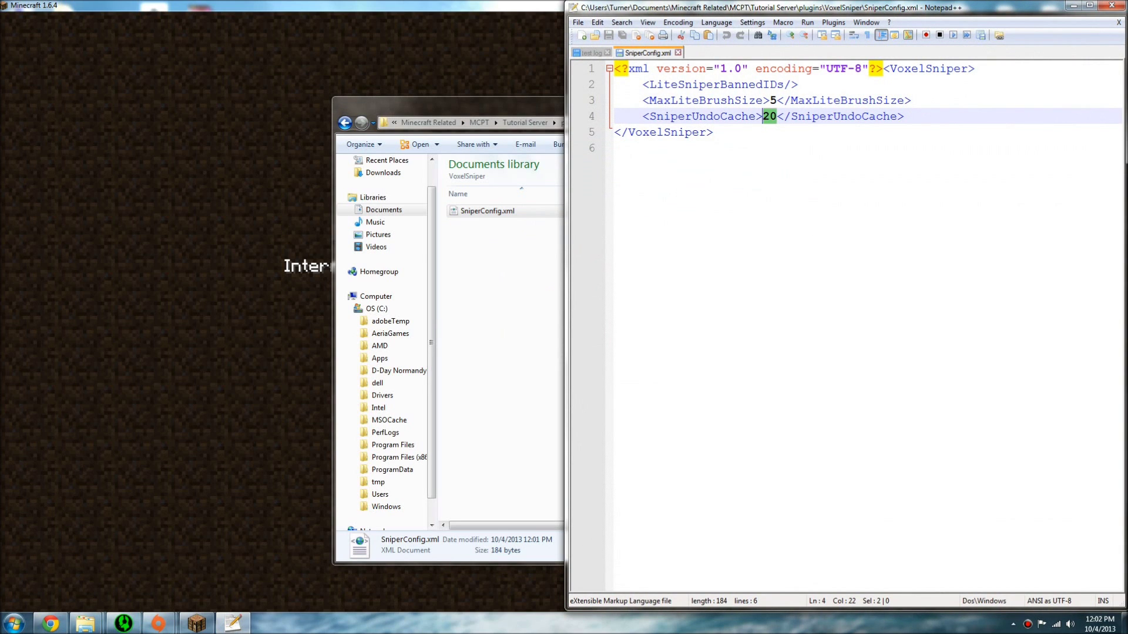
Examine the LiteSniperBannedIDs entry on line 2 of SniperConfig.xml, highlighting its closing slash
left_click(798, 84)
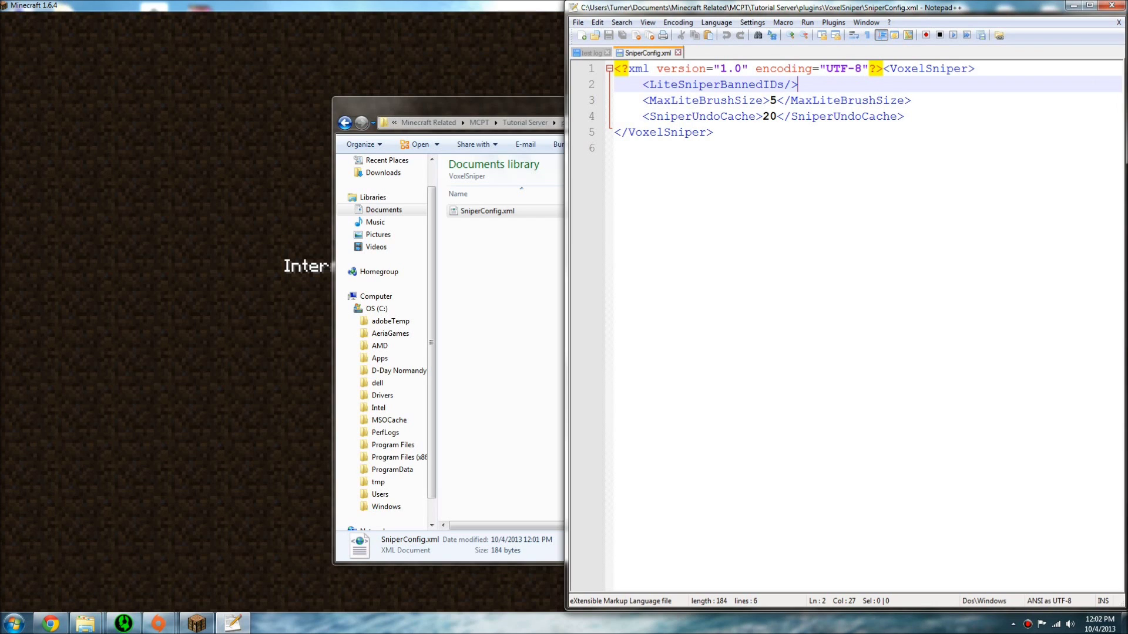
key("Left")
key("shift+Right")
key("Left")
key("shift+Left")
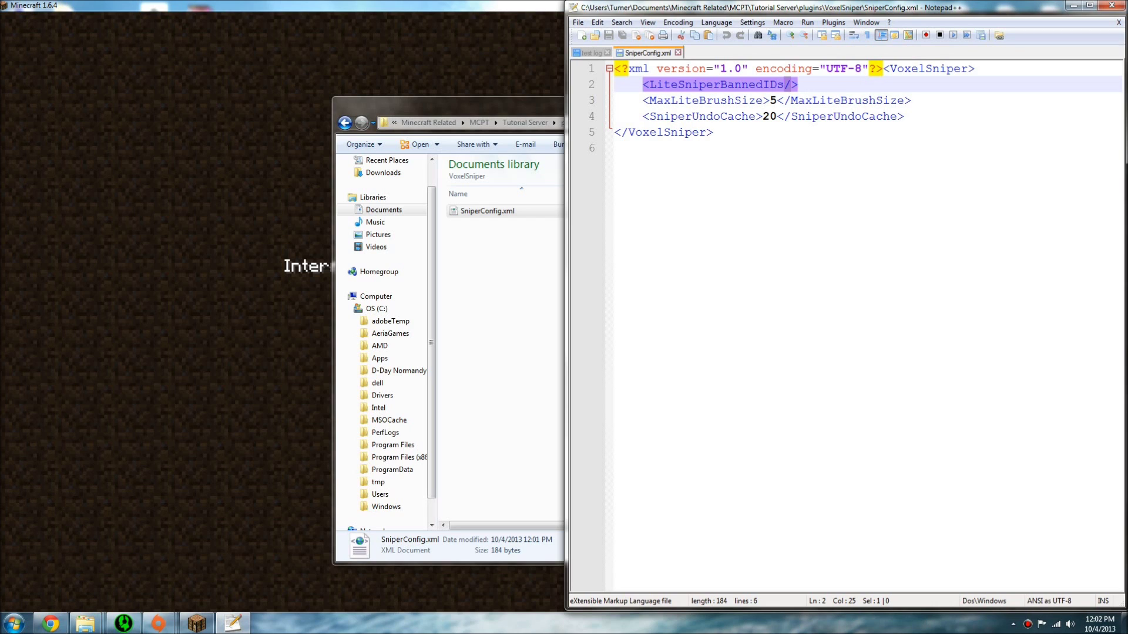
Expand the self-closing LiteSniperBannedIDs entry in SniperConfig.xml into a pair of opening and closing tags
key("Delete")
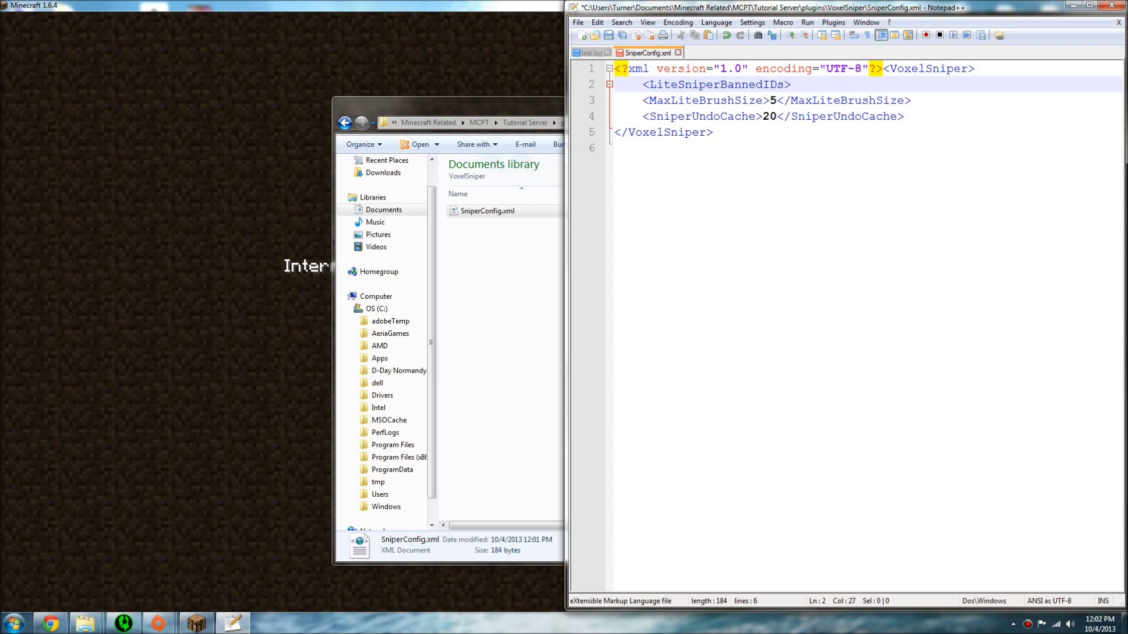
left_click_drag(791, 85, 643, 84)
key("ctrl+c")
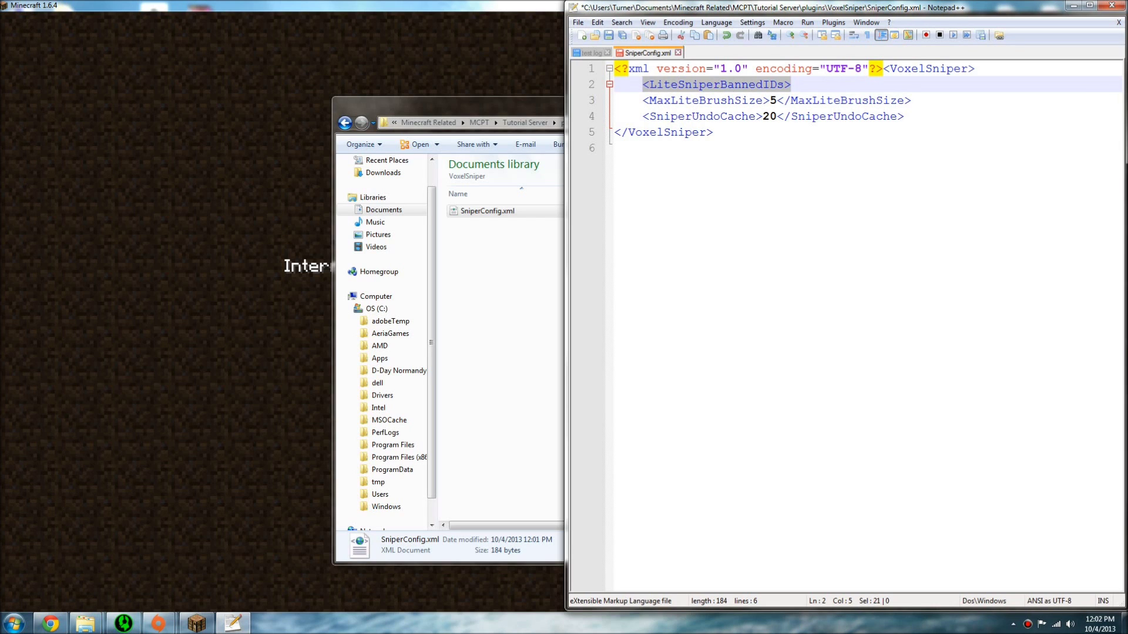
left_click(798, 85)
key("ctrl+v")
left_click(812, 85)
type("/")
key("Left")
key("Left")
key("BackSpace")
Enter 1 as the LiteSniperBannedIDs value, trying a comma-separated second ID and removing it again
type("1")
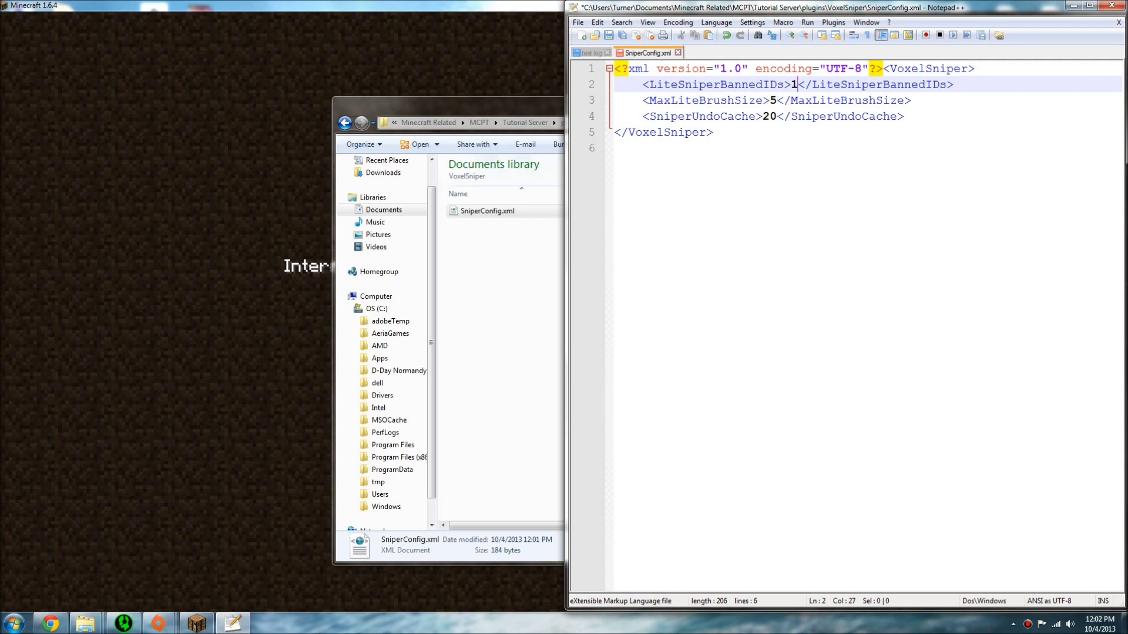
type(",1")
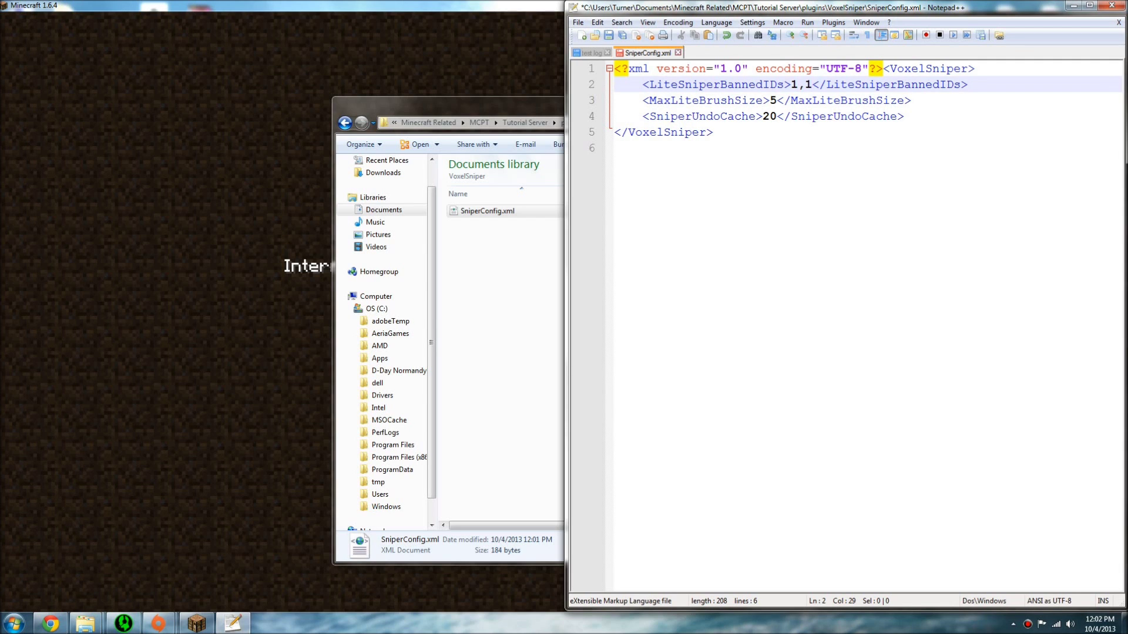
key("BackSpace")
key("BackSpace")
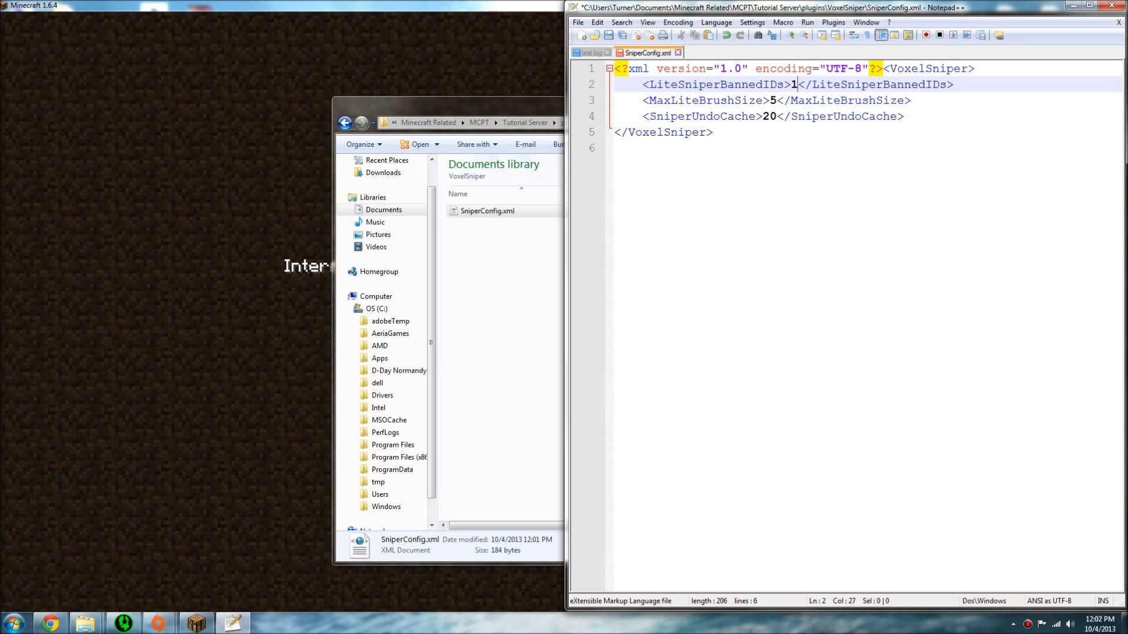
Switch to Chrome and look through the VoxelSniper wiki page's overview, settings, permission nodes and LiteSniper brush list
left_click(51, 624)
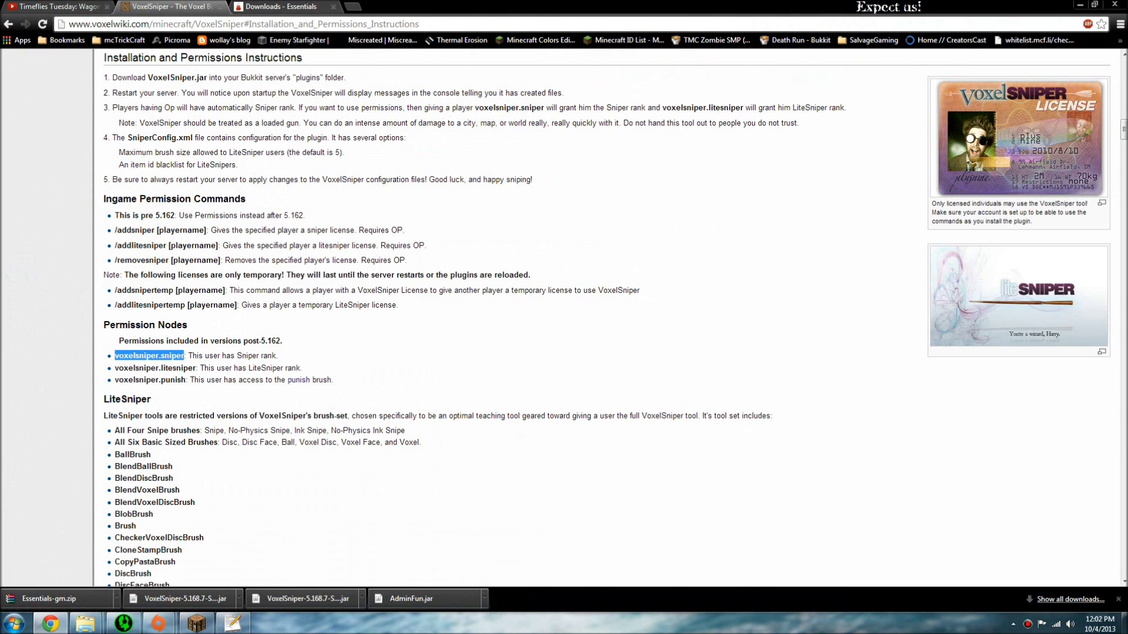
scroll(607, 317, "up", 5)
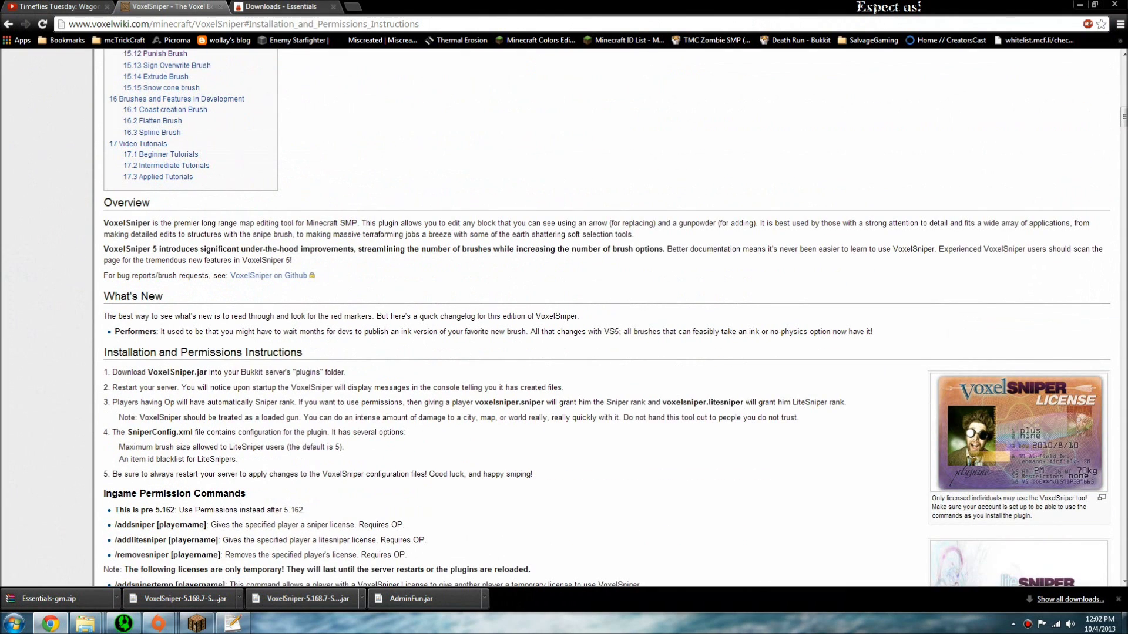
scroll(606, 317, "down", 20)
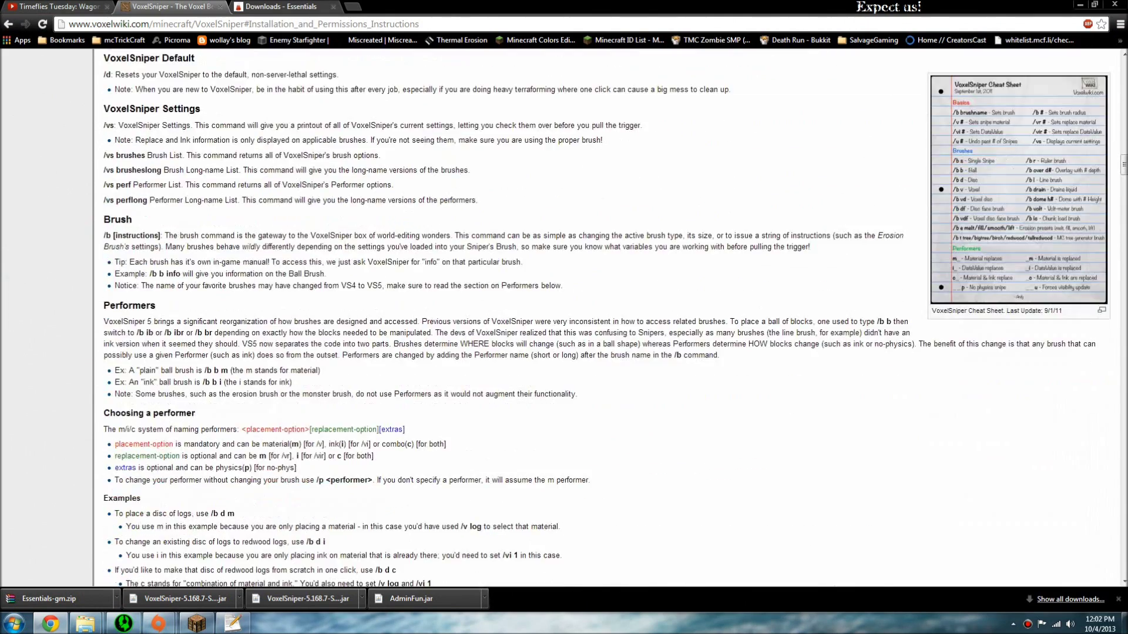
scroll(606, 318, "up", 15)
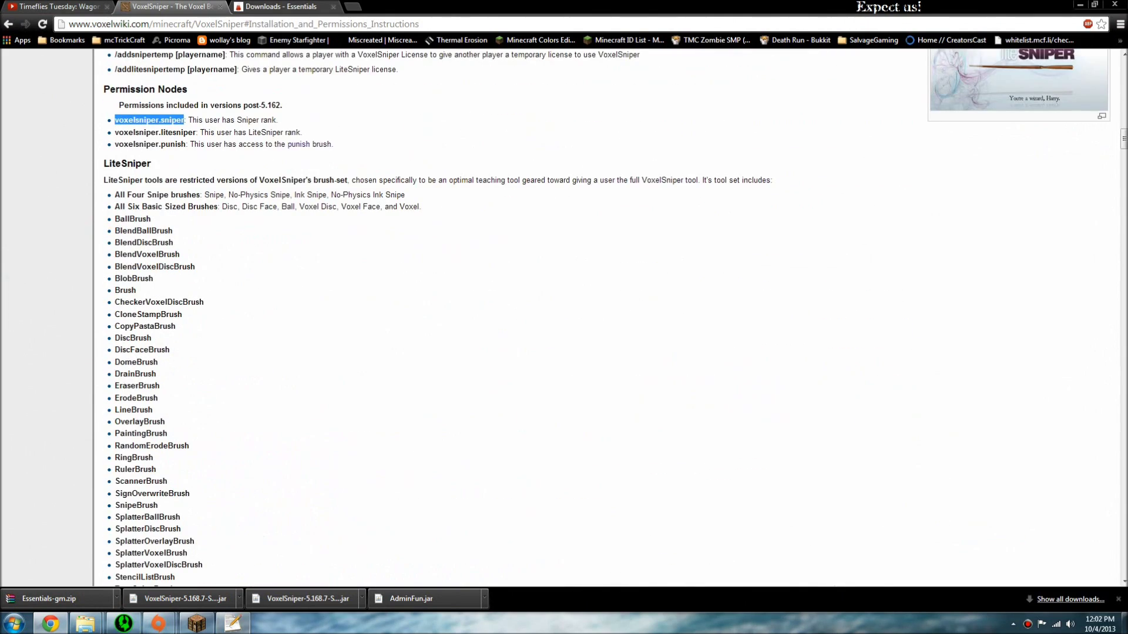
Switch back to Notepad++ and restore the banned IDs entry to the self-closing tag <LiteSniperBannedIDs/>
key("alt+Tab")
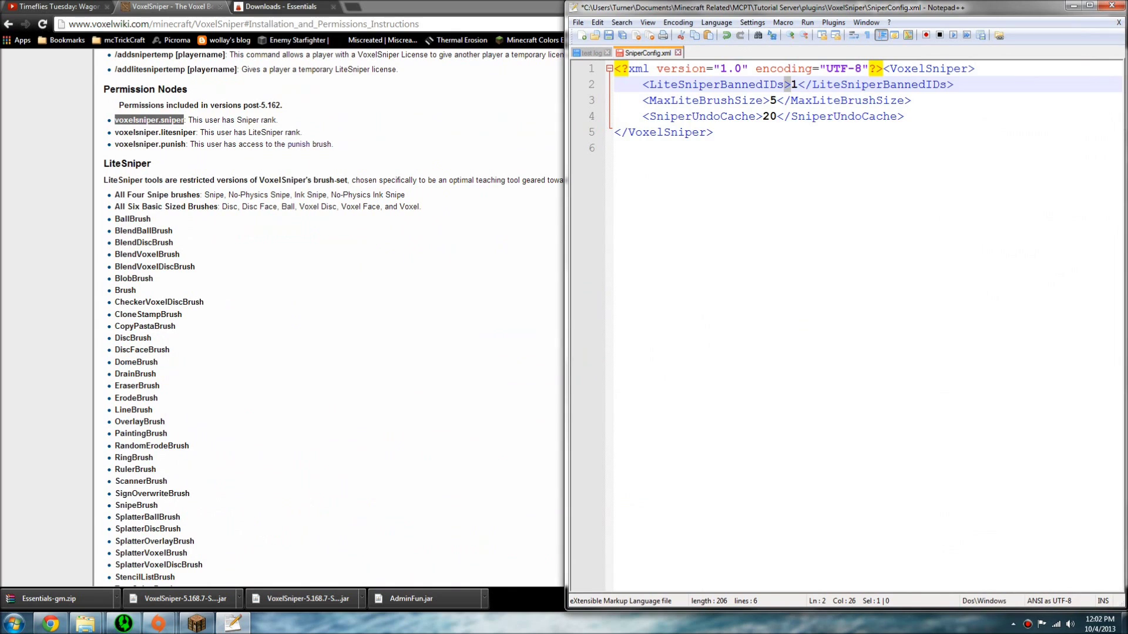
left_click_drag(724, 84, 791, 84)
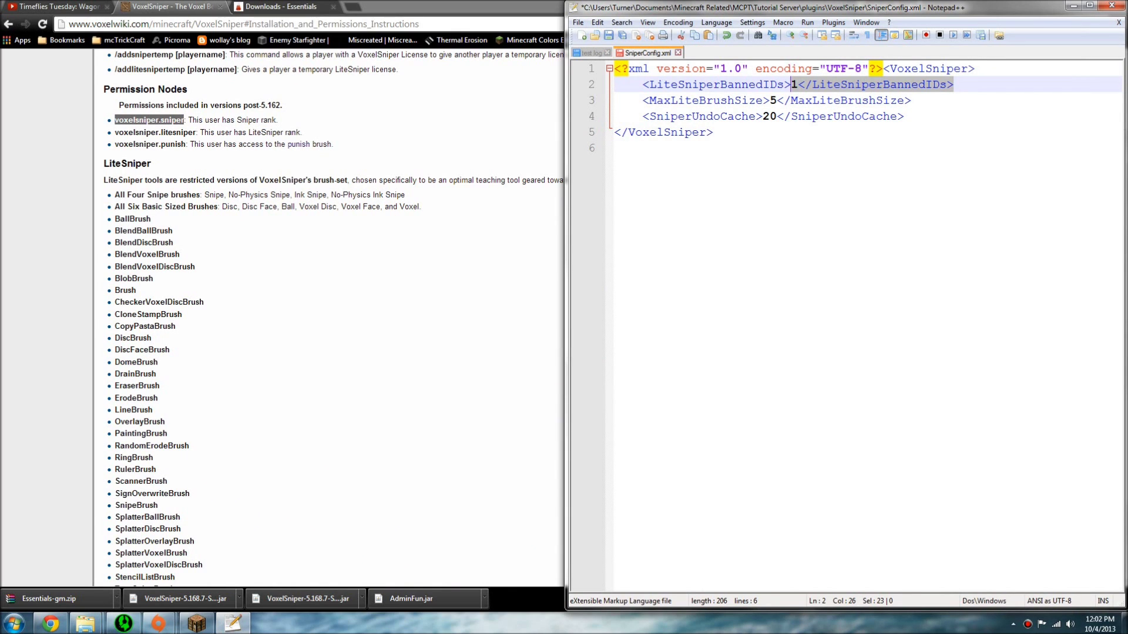
key("Delete")
type("/>")
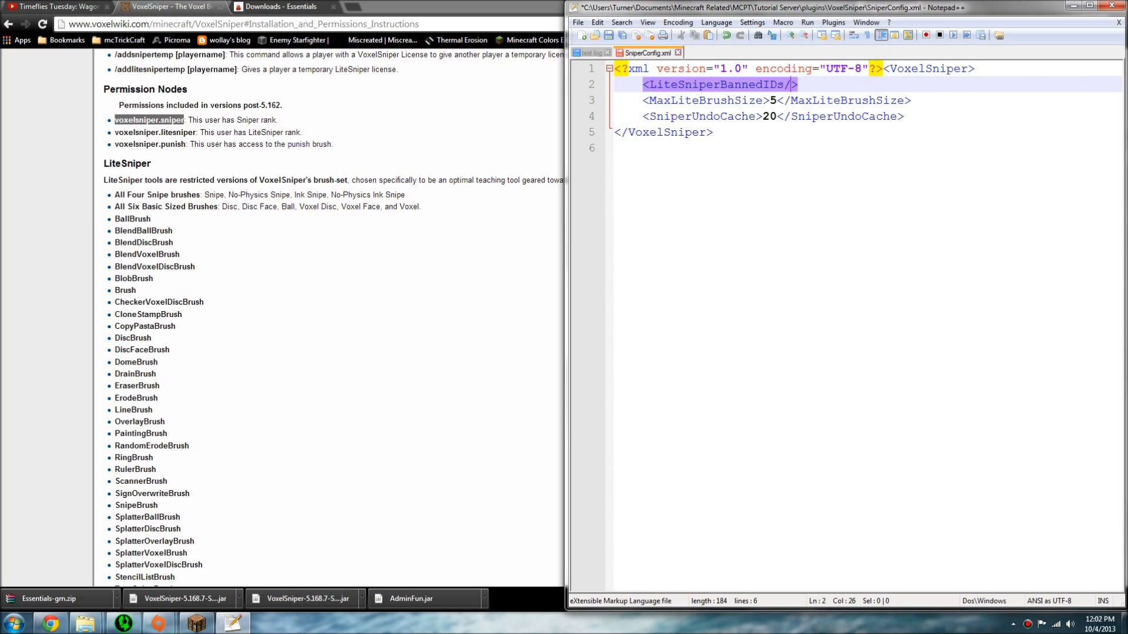
Examine the MaxLiteBrushSize entry on line 3 of SniperConfig.xml, highlighting the whole line and its value
left_click(777, 100)
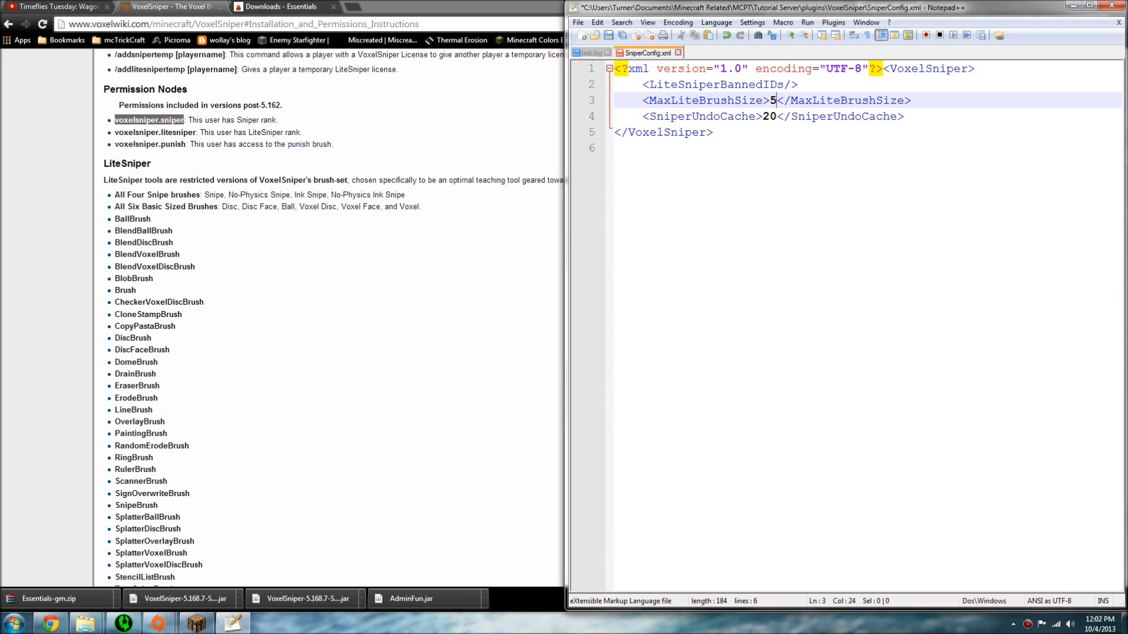
key("Home")
key("shift+End")
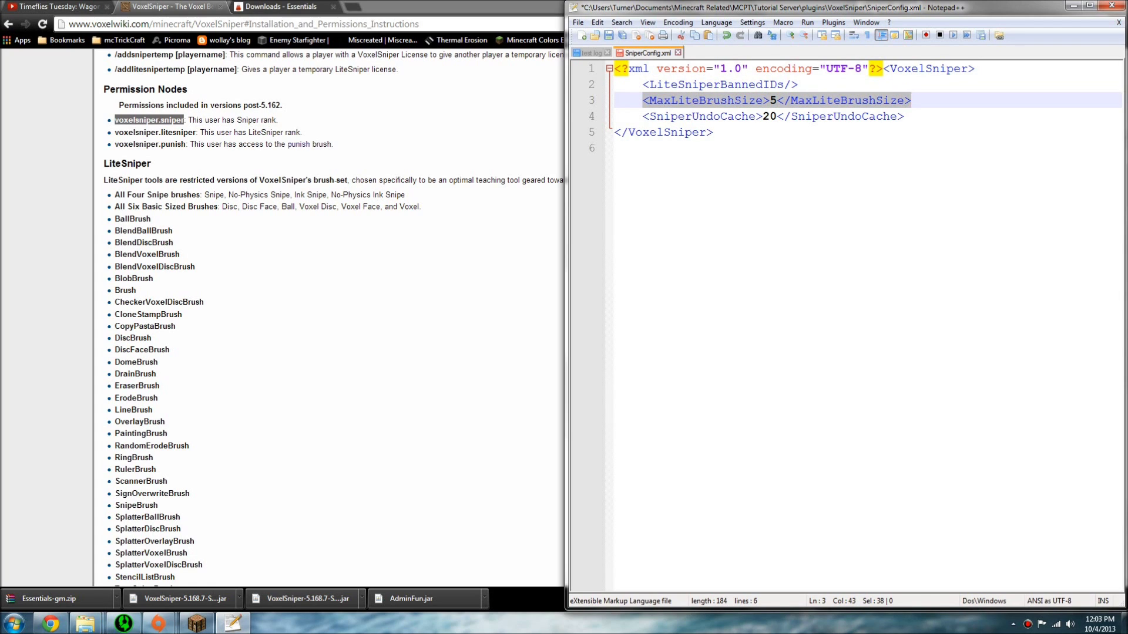
left_click(868, 100)
left_click_drag(770, 100, 777, 101)
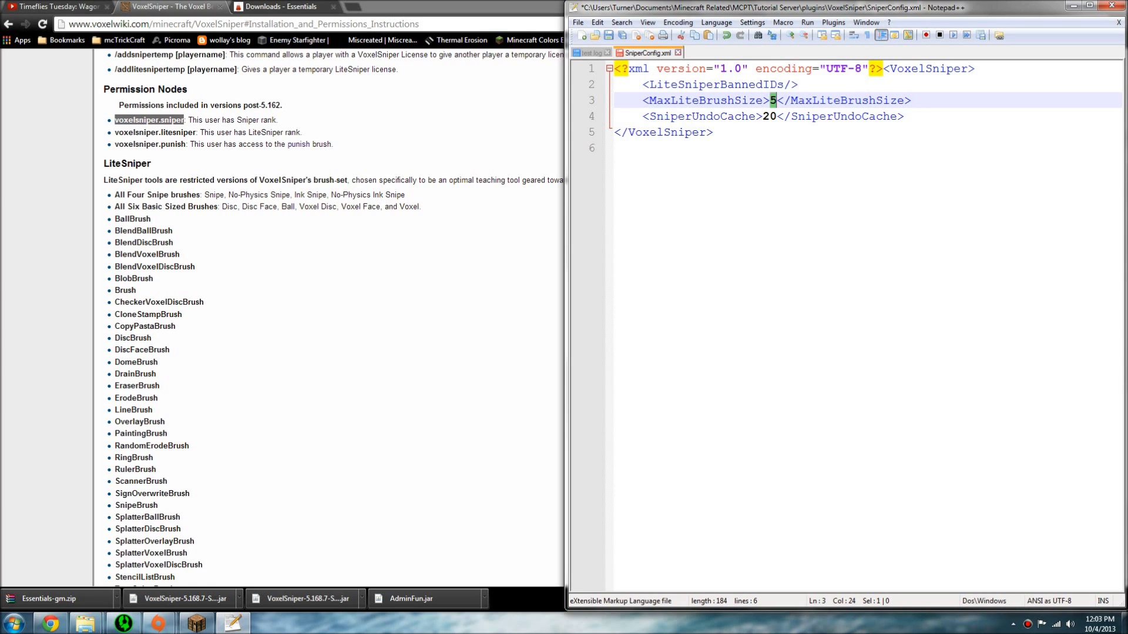
Set SniperUndoCache to 30, save SniperConfig.xml and close Notepad++
double_click(769, 116)
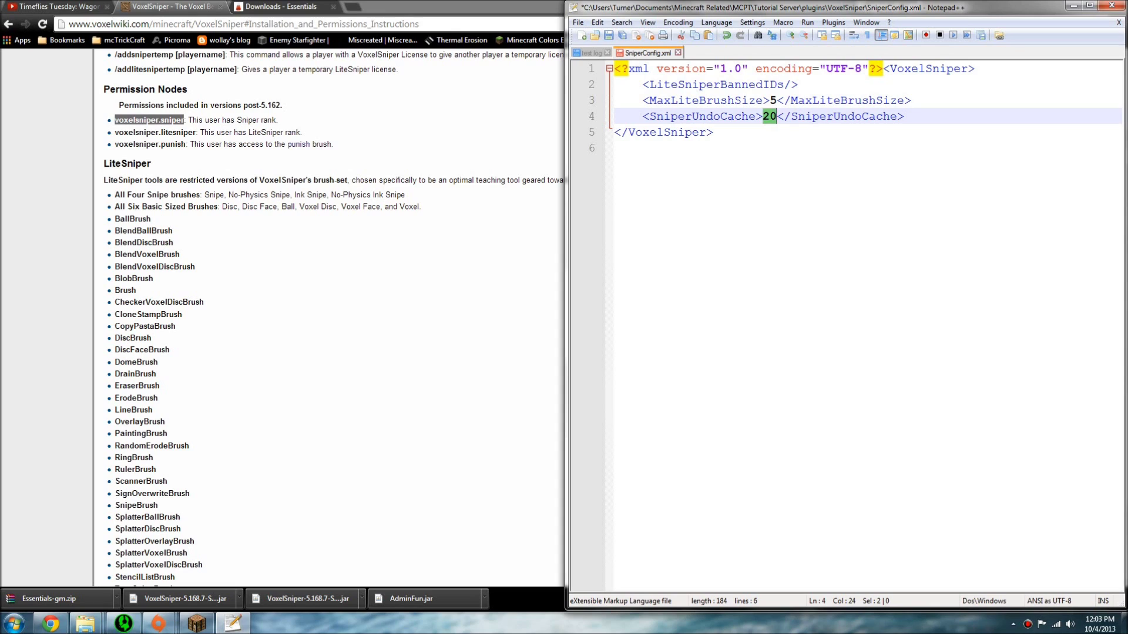
key("ctrl+s")
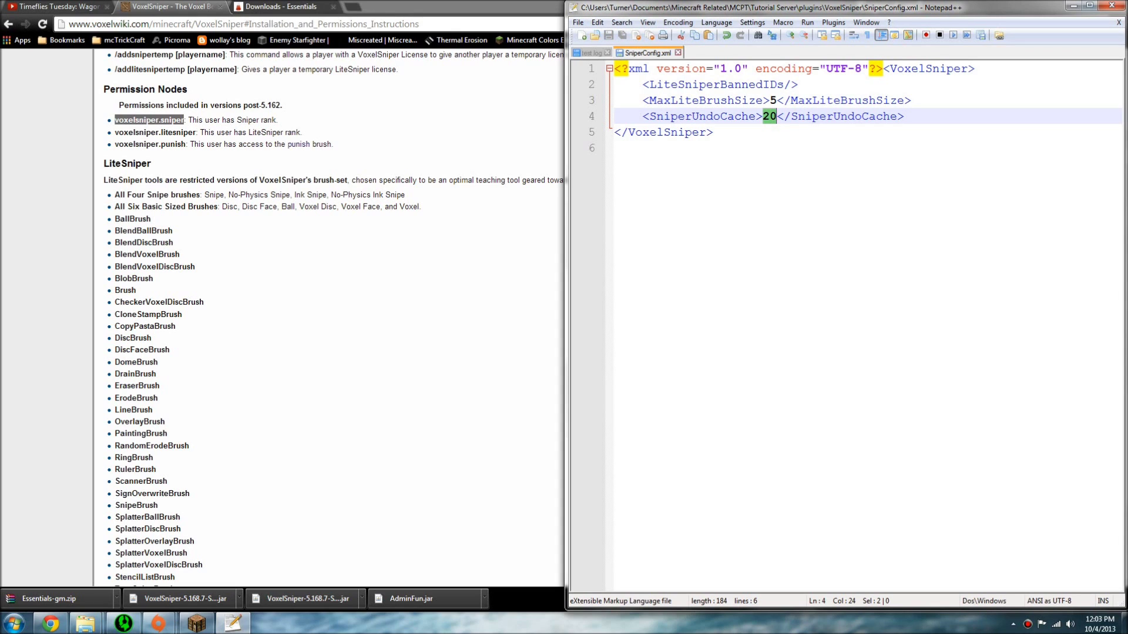
type("30")
key("ctrl+s")
left_click(1111, 5)
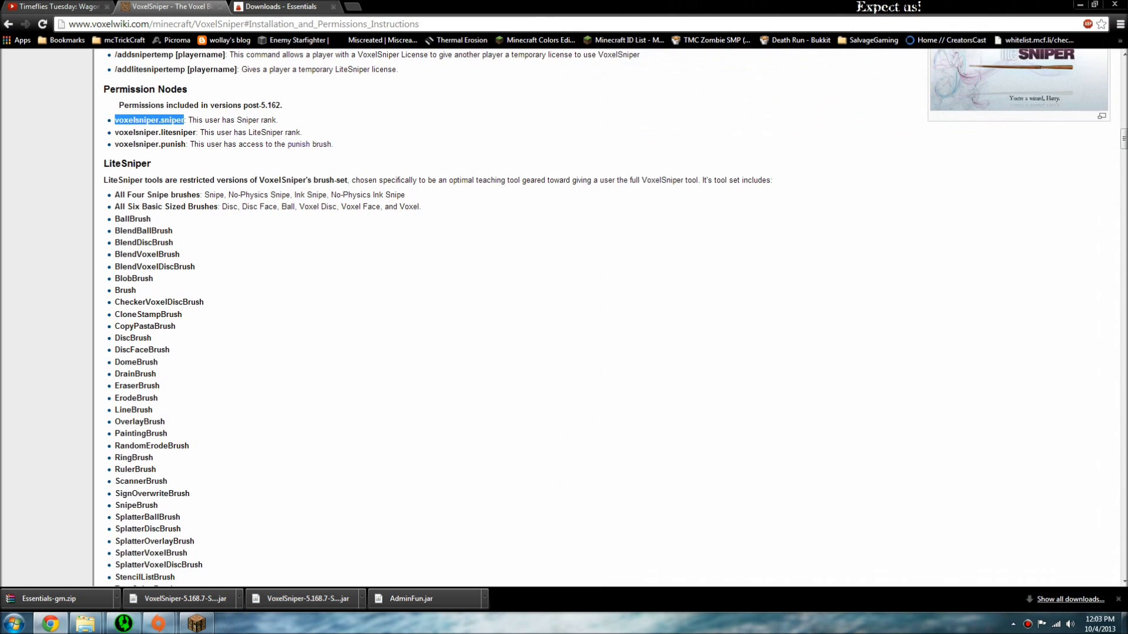
Switch to the VoxelSniper folder's Explorer window, reposition it and go up to the server's plugins folder
left_click(85, 624)
left_click(74, 556)
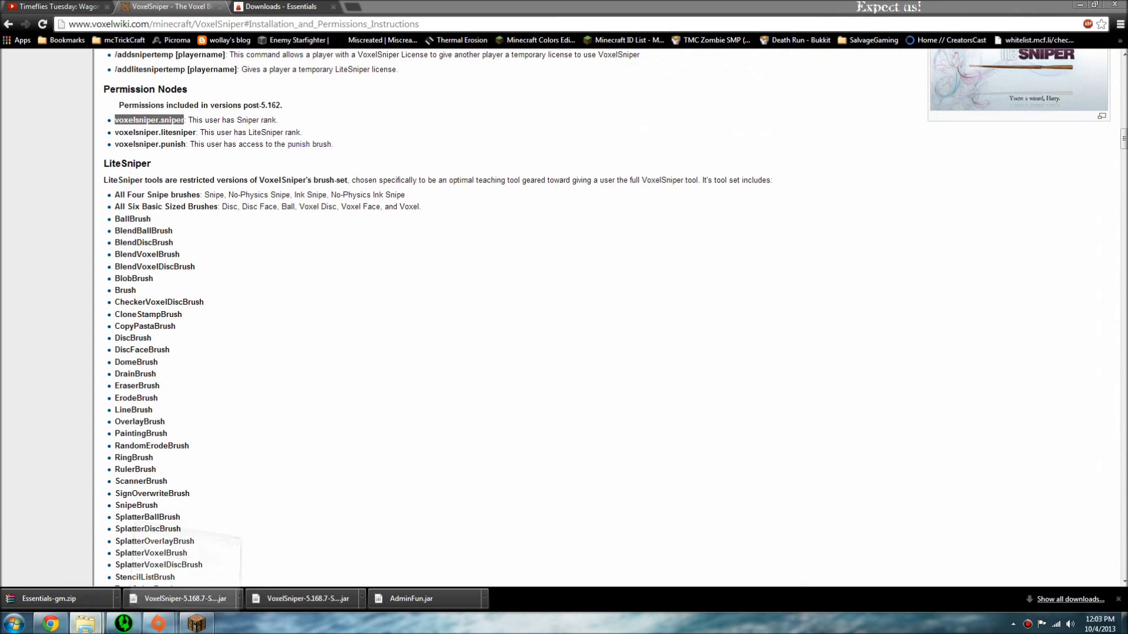
left_click(752, 117)
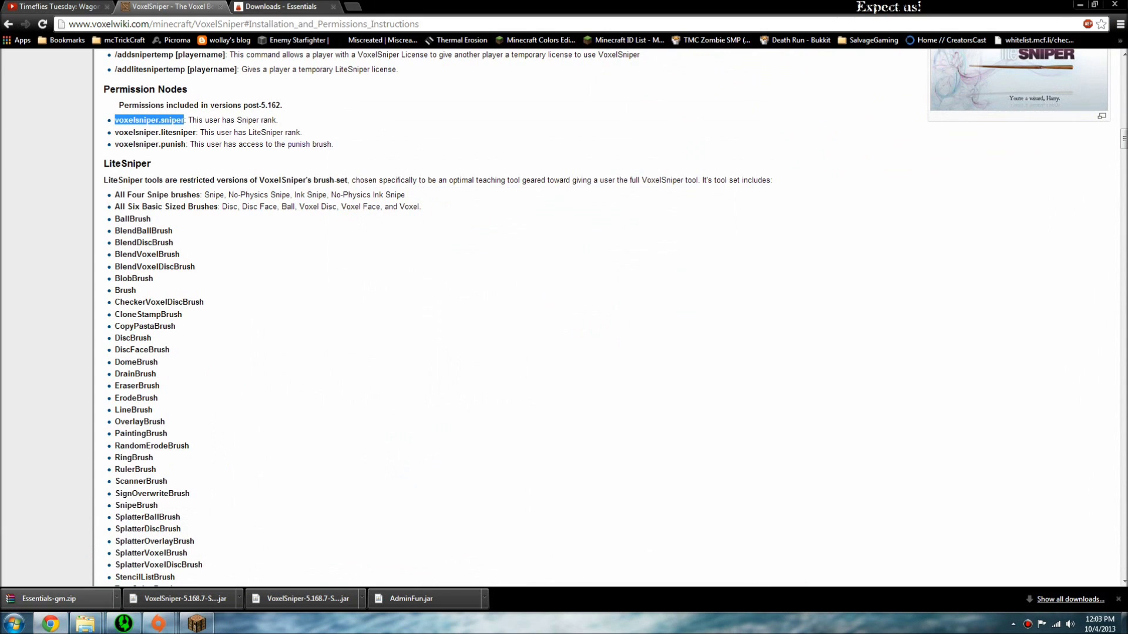
left_click(86, 624)
left_click(200, 555)
left_click_drag(538, 102, 822, 60)
left_click(857, 80)
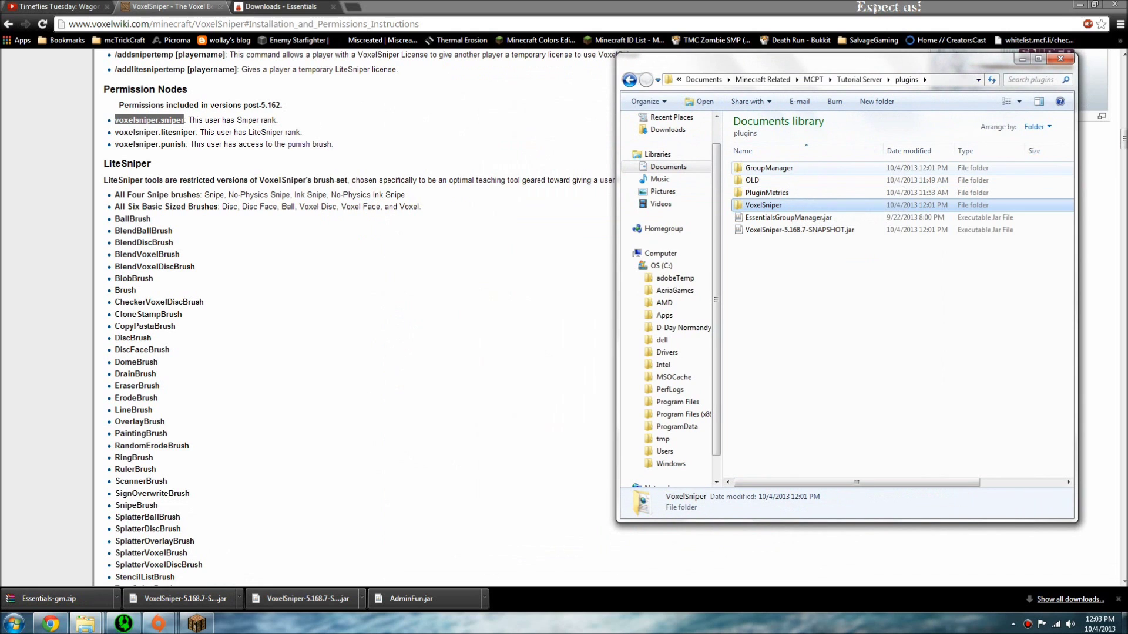
Open config.yml from the GroupManager folder in Notepad++ for a look and close the editor
double_click(757, 168)
double_click(762, 193)
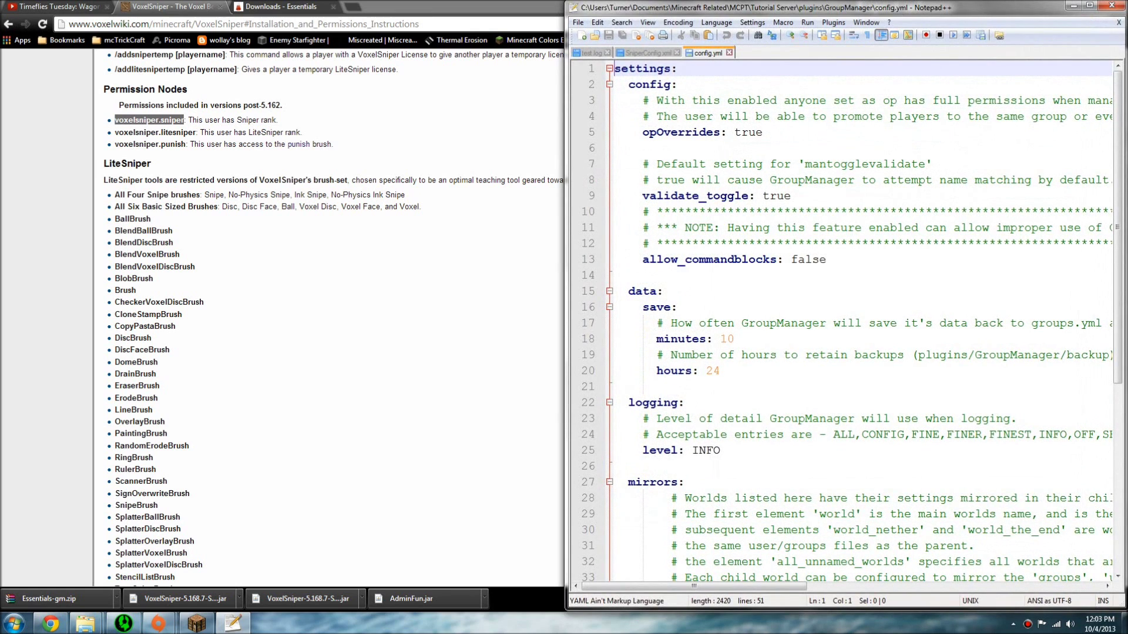
left_click(1112, 5)
Open groups.yml from GroupManager's worlds/world folder in Notepad++
double_click(793, 179)
double_click(771, 169)
double_click(770, 169)
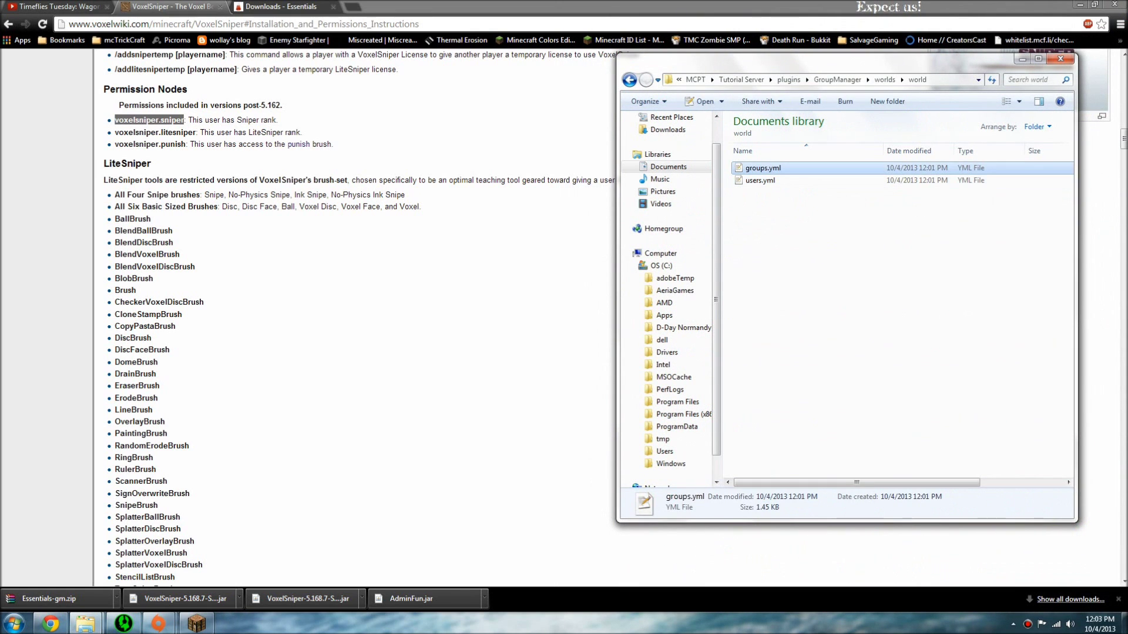
double_click(762, 168)
Add the permission node voxelsniper.sniper, copied from the wiki page, below -vanish.* in the Owner group's permissions
scroll(840, 317, "down", 14)
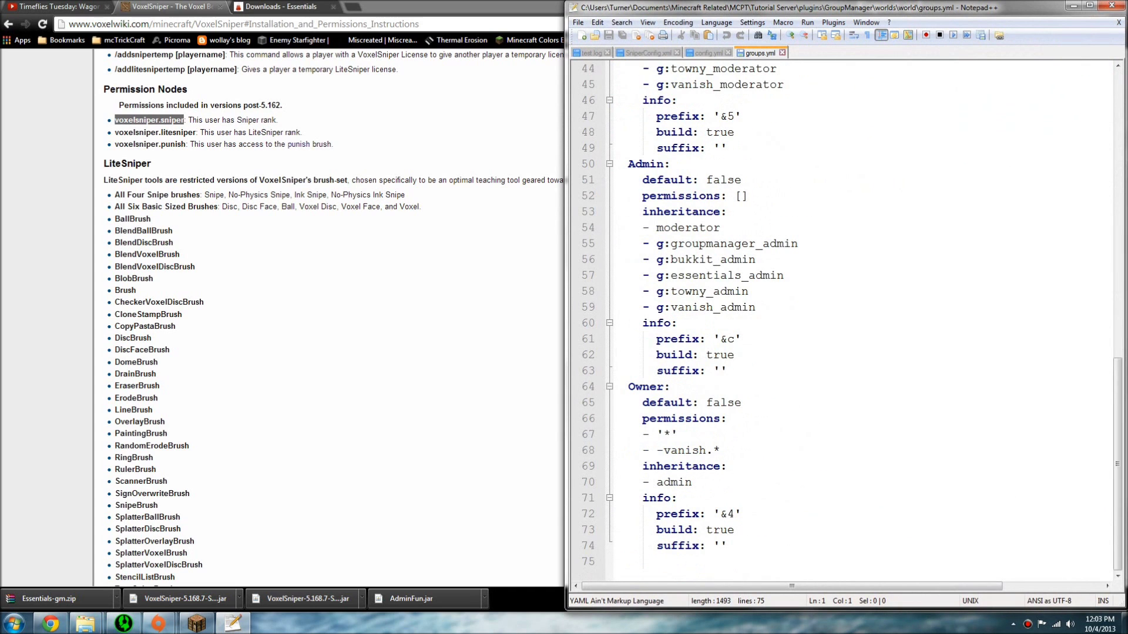
left_click(722, 450)
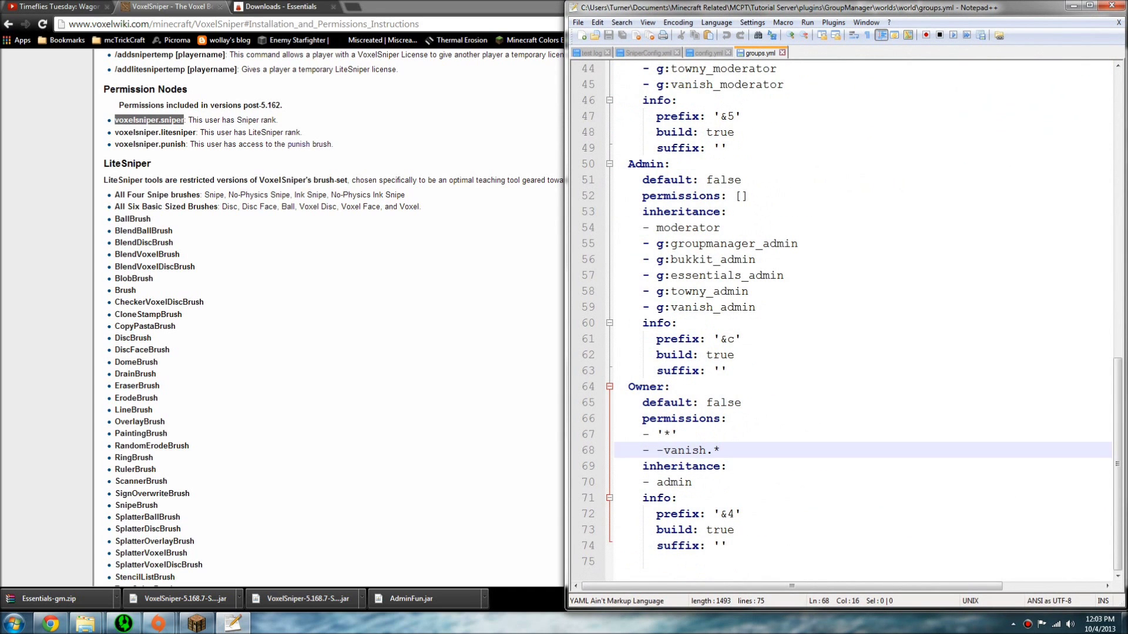
key("Return")
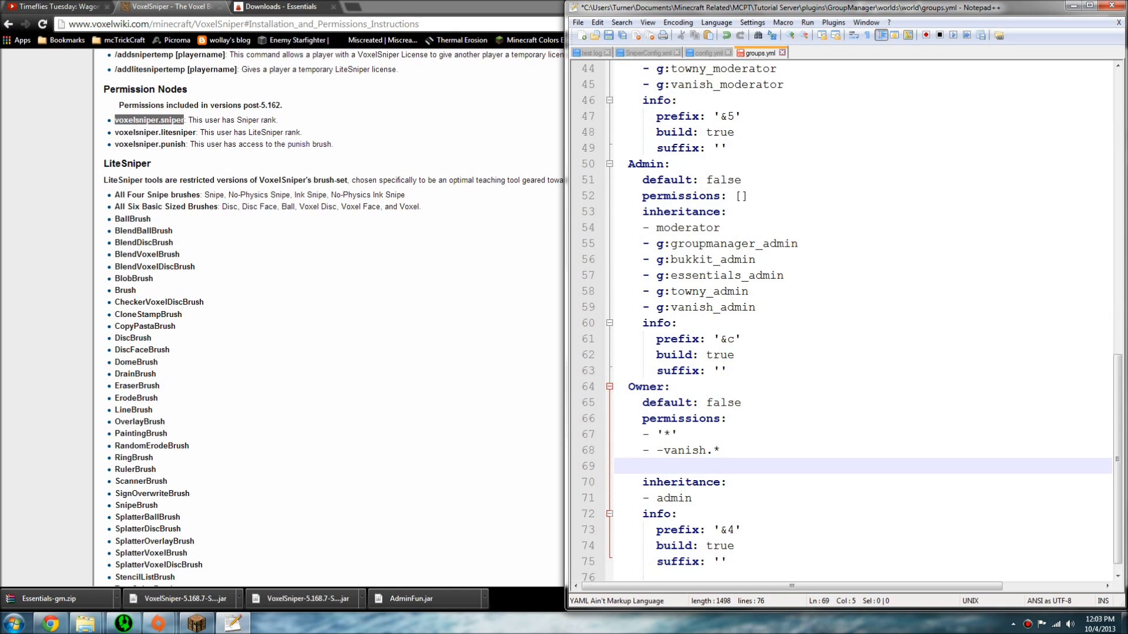
type("-")
type("<LiteSniperBannedIDs>")
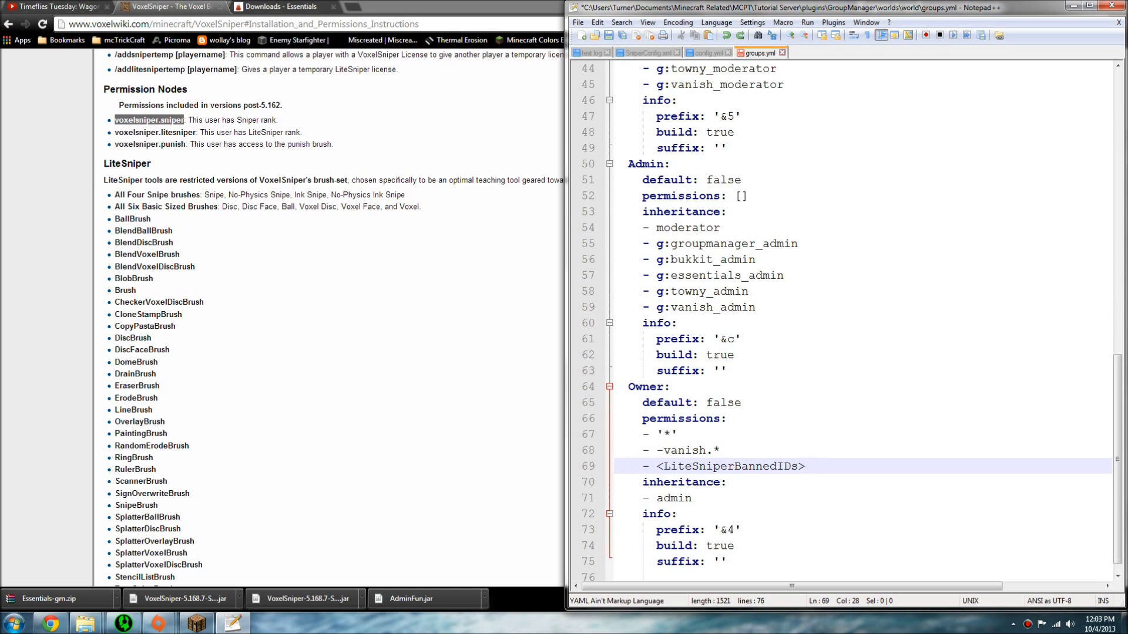
key("ctrl+z")
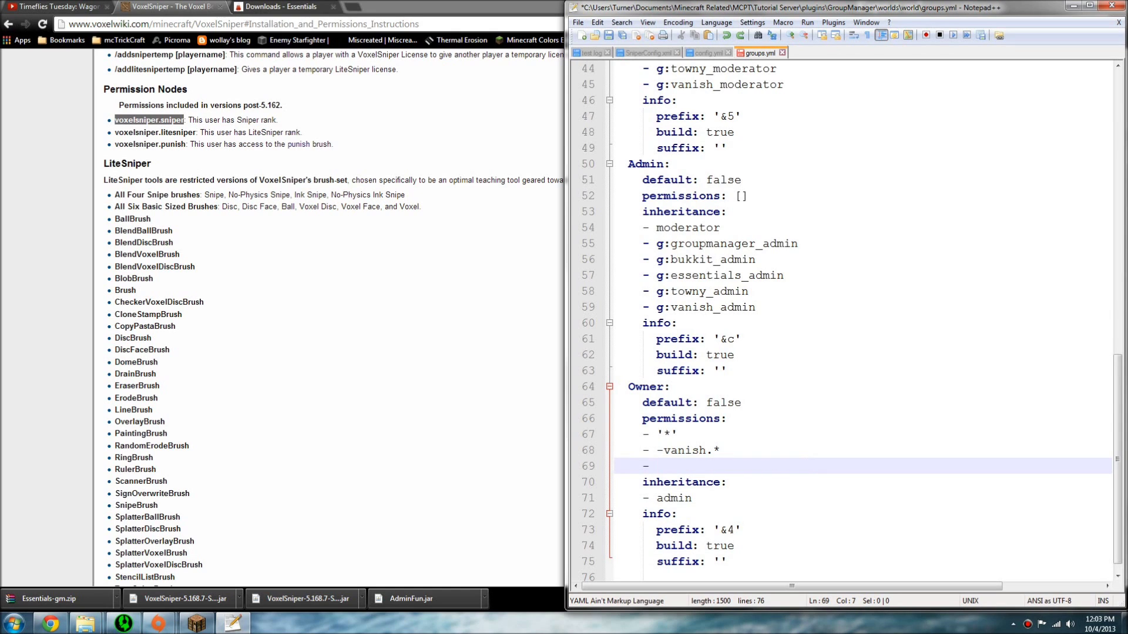
right_click(131, 120)
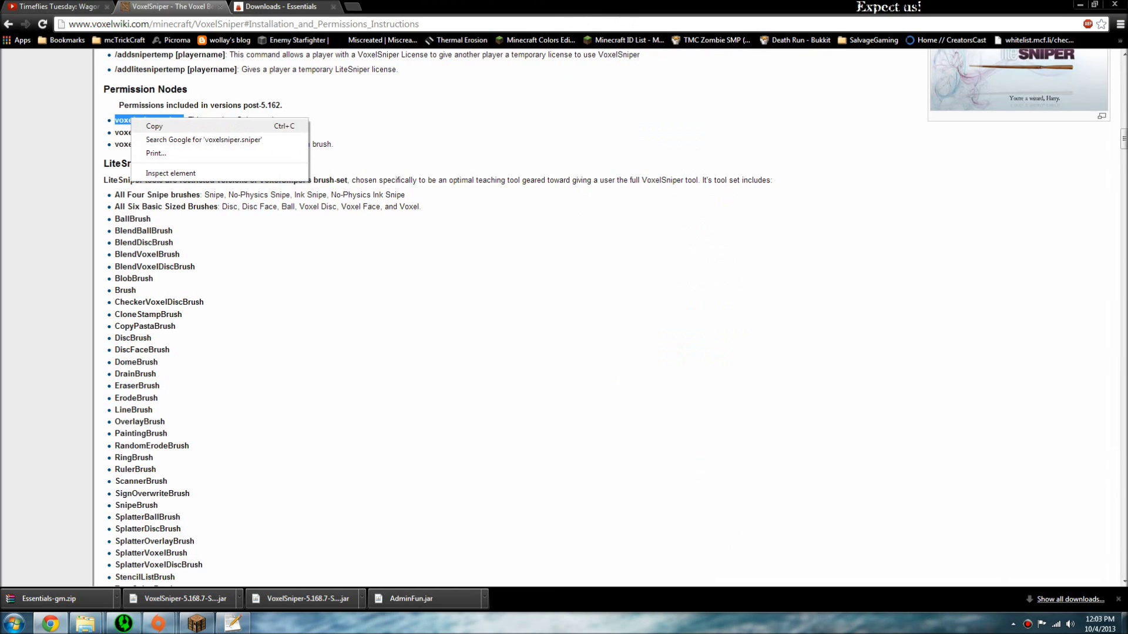
left_click(154, 126)
left_click(233, 623)
type("voxelsniper.sniper")
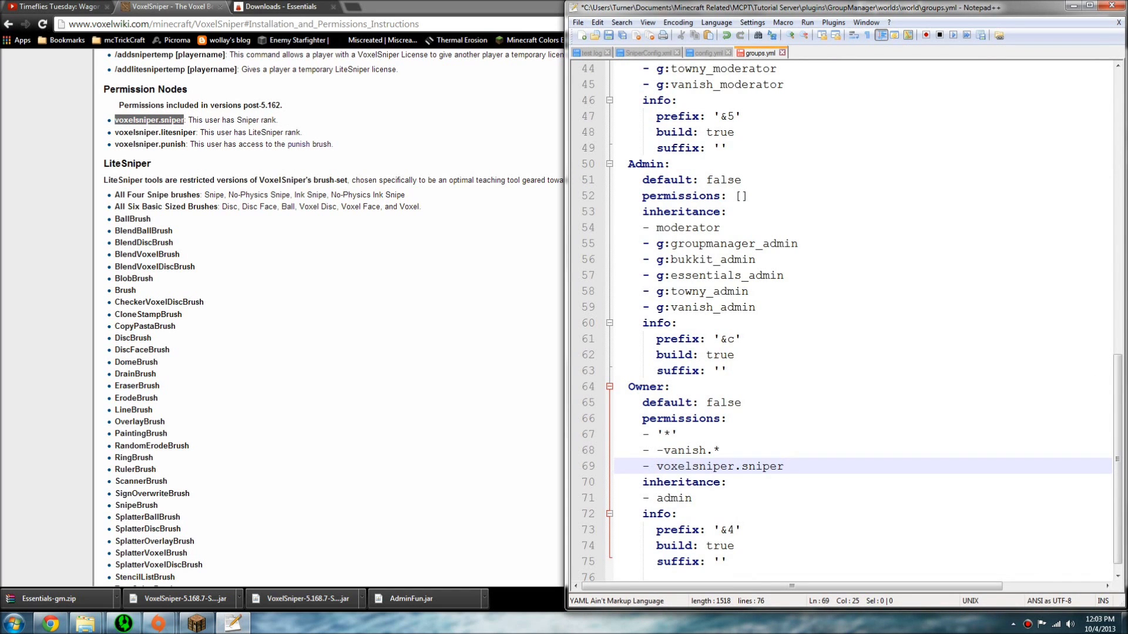
Add [] and ASDSDSDSD to the Owner group's &4 prefix, then save groups.yml and close Notepad++
key("Down")
key("Down")
key("Down")
left_click(735, 530)
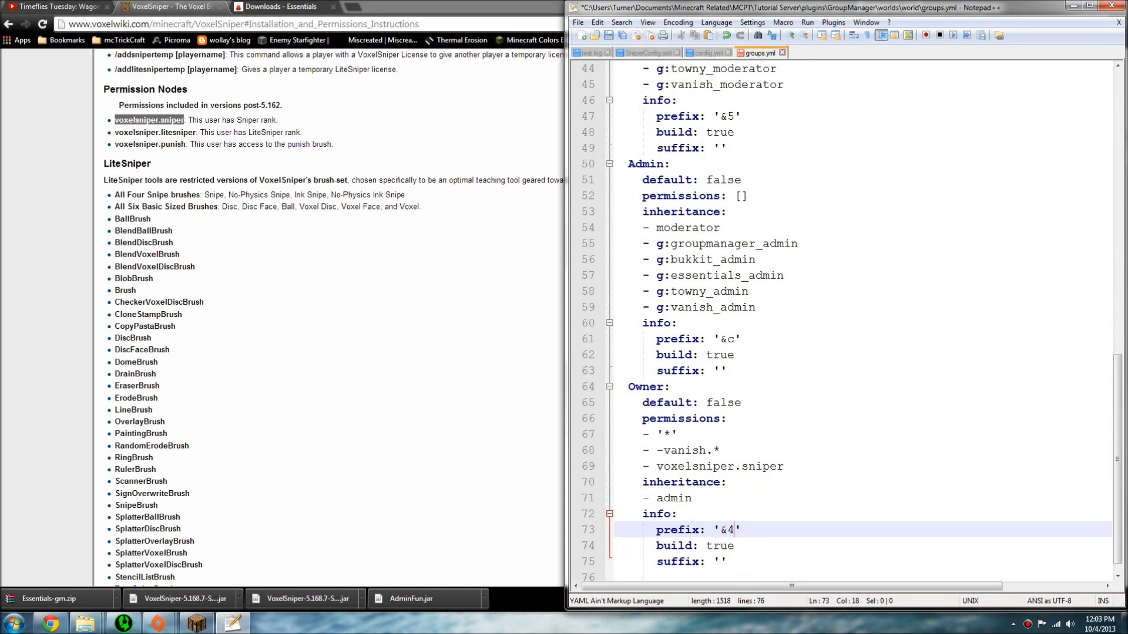
type("[]")
type("ASDSDSDSD")
left_click(698, 467)
key("ctrl+s")
left_click(1112, 5)
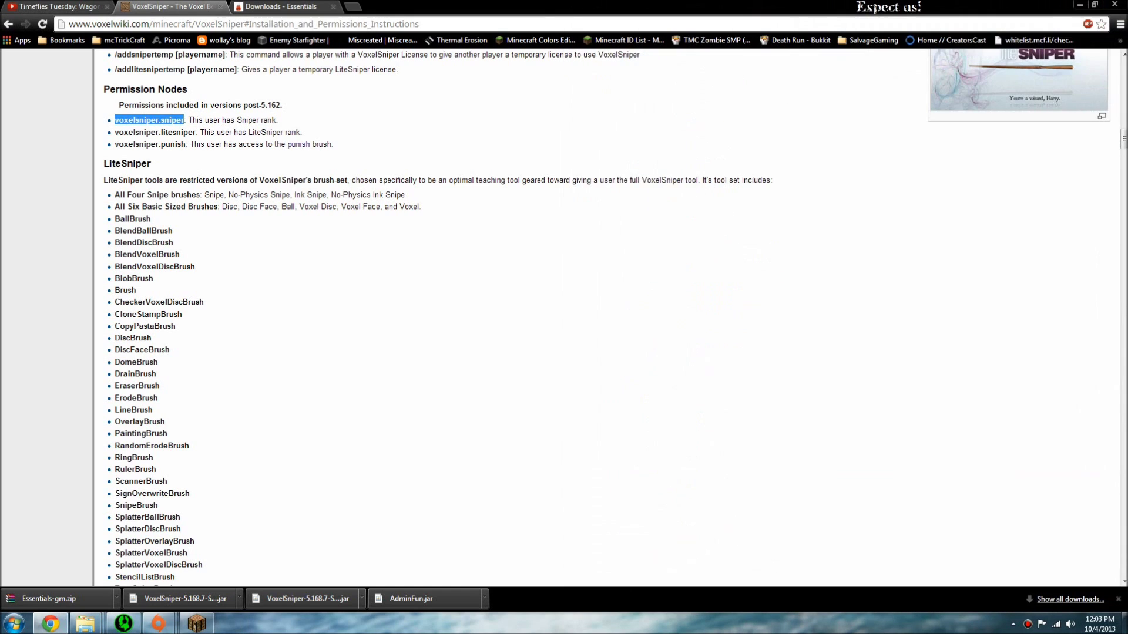
Switch to the world folder's Explorer window and go back up to the Tutorial Server folder
left_click(85, 623)
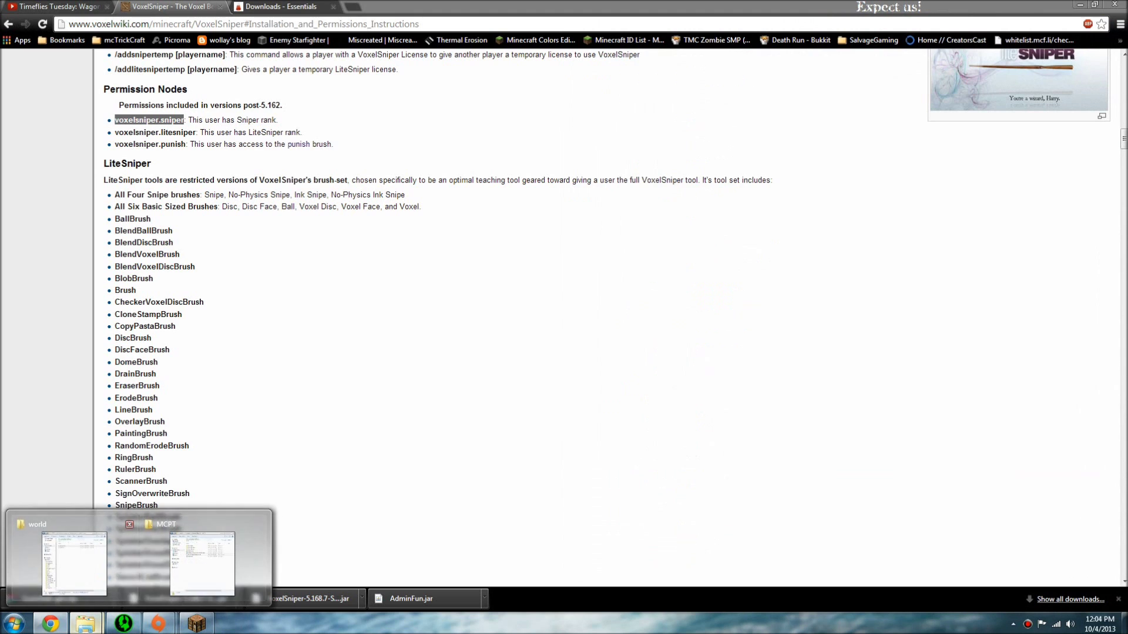
left_click(74, 563)
left_click(837, 79)
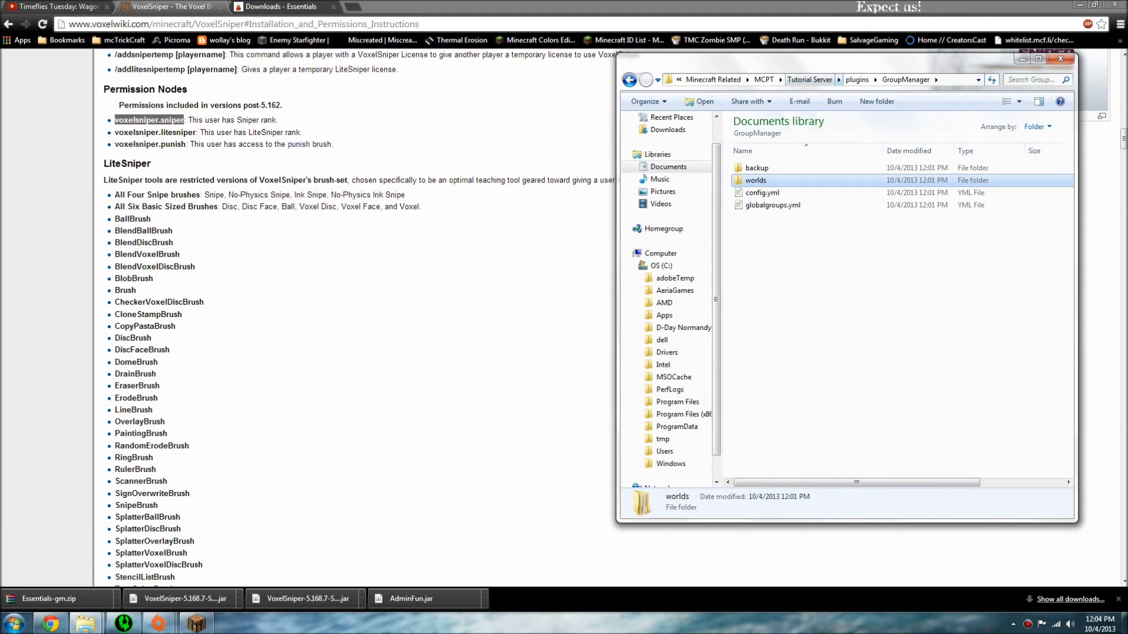
left_click(817, 80)
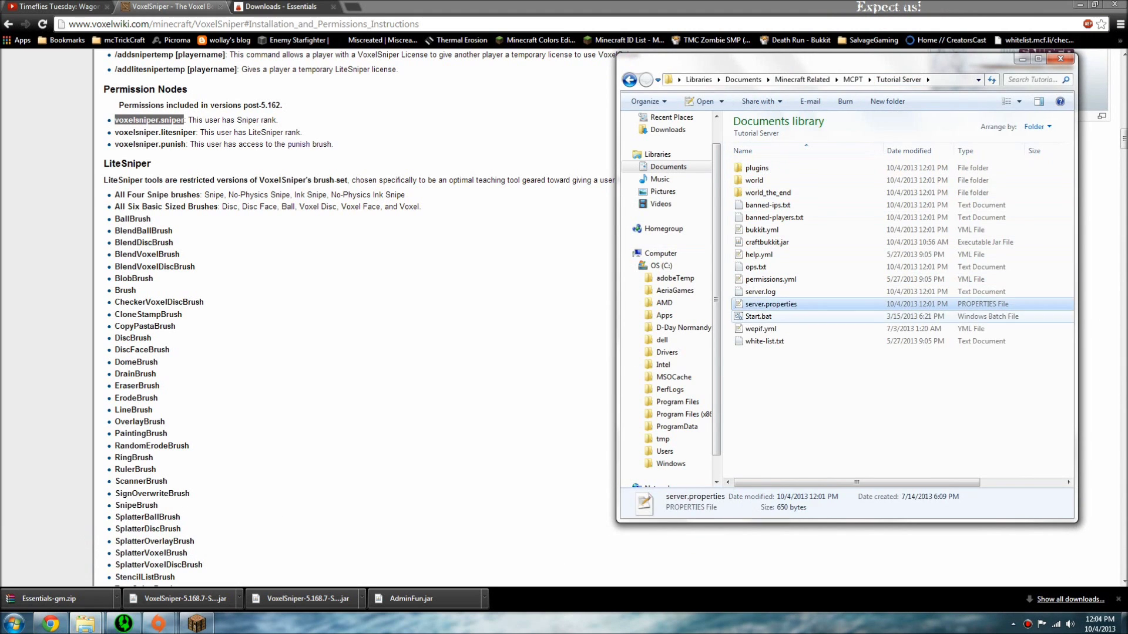
Launch the server with Start.bat, switch to Minecraft and join localhost through a direct connection
double_click(757, 316)
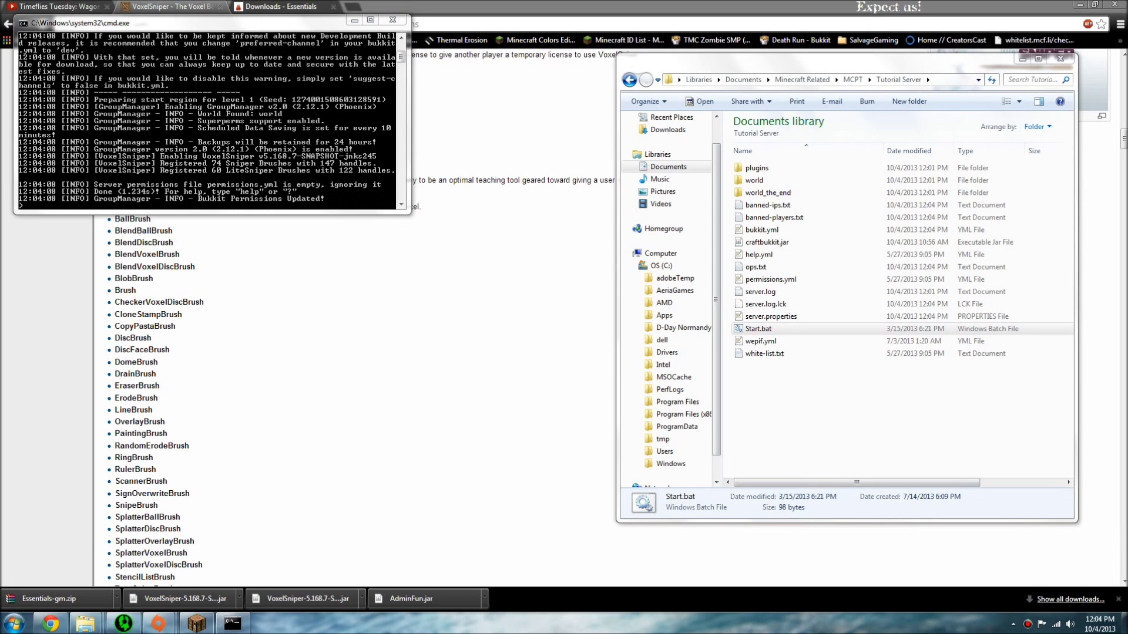
left_click(198, 623)
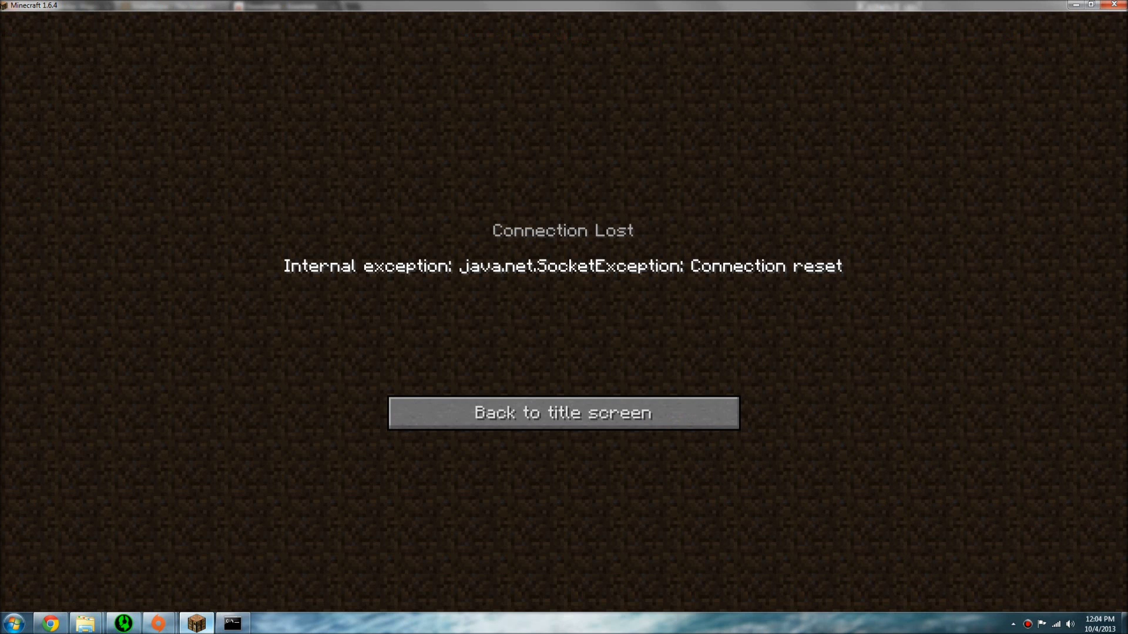
left_click(564, 413)
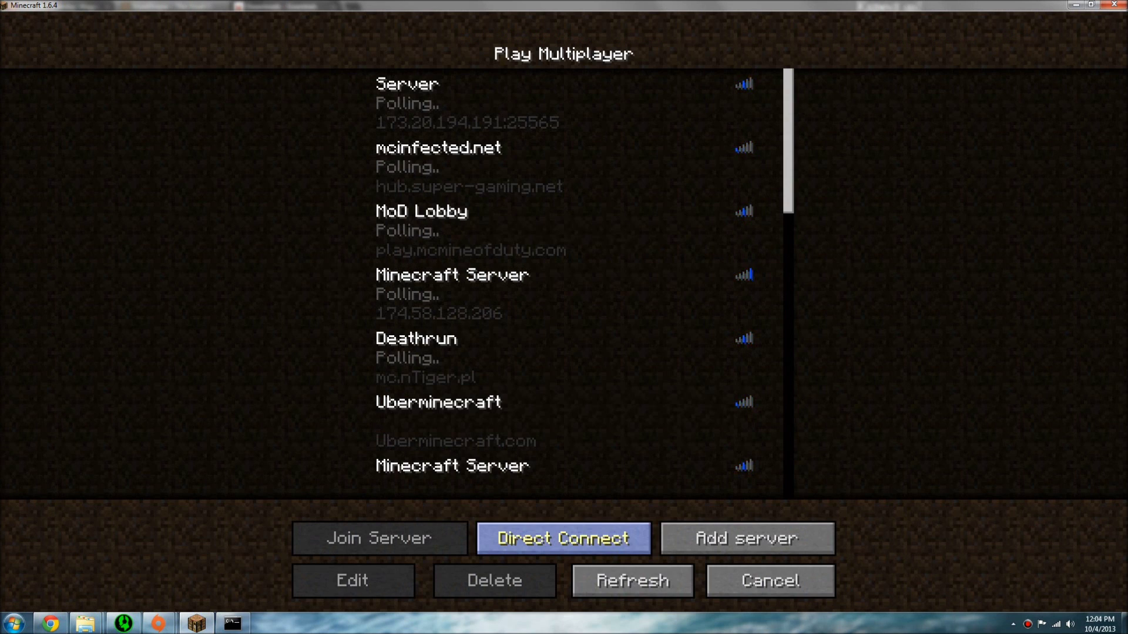
left_click(547, 536)
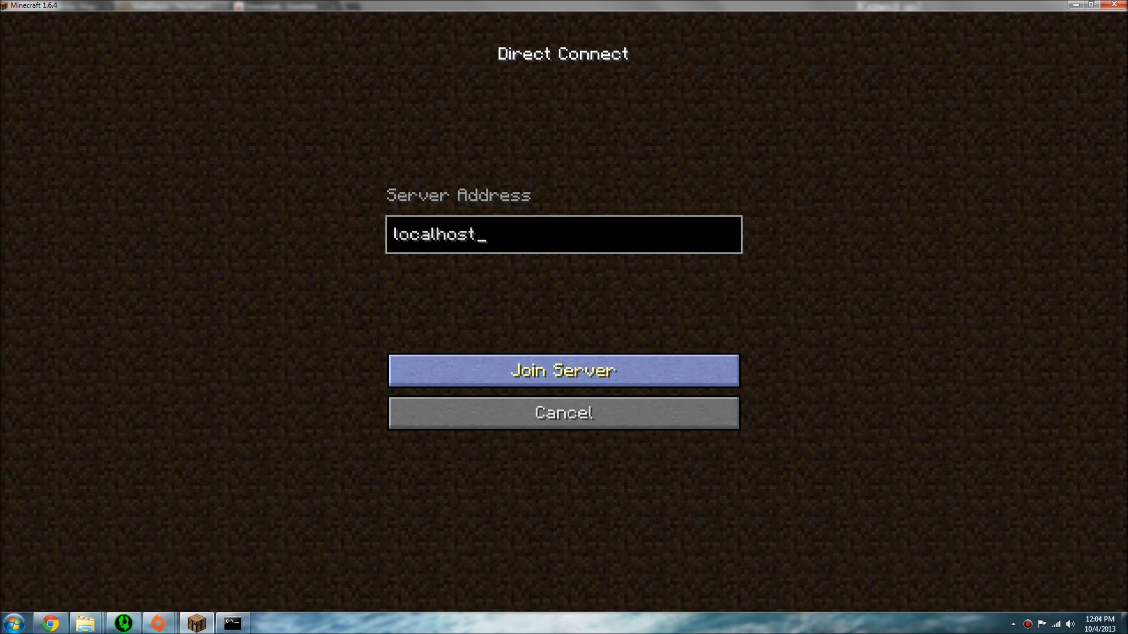
left_click(564, 371)
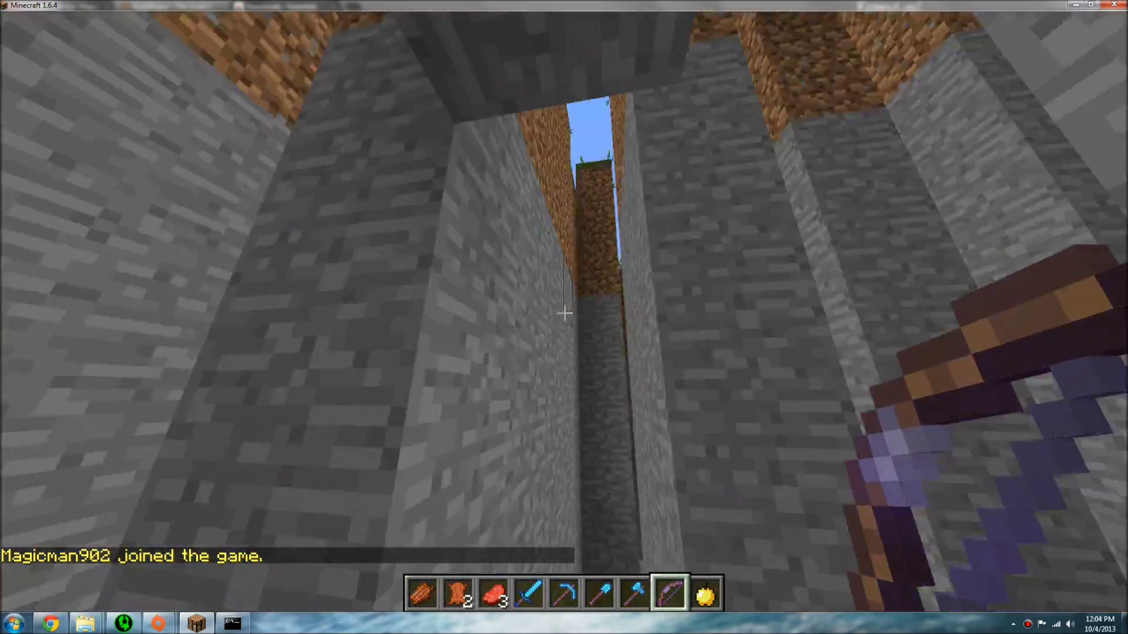
Clear the whole creative inventory and try the VoxelSniper commands /v and /v 1 in the chat
key("e")
left_click(711, 453)
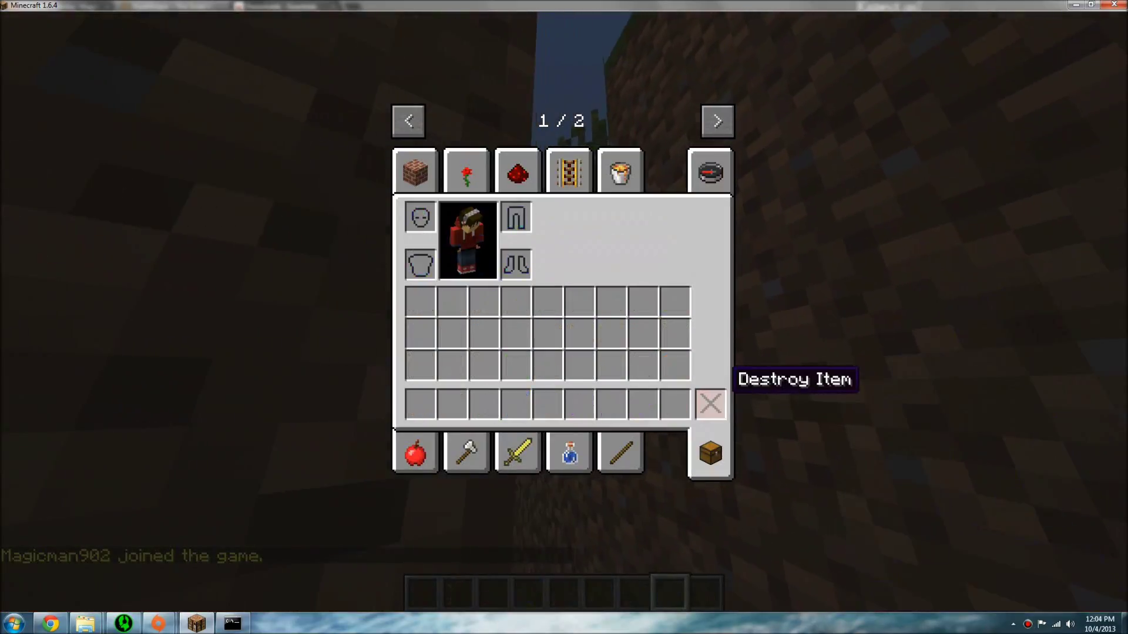
type("e/v")
key("Return")
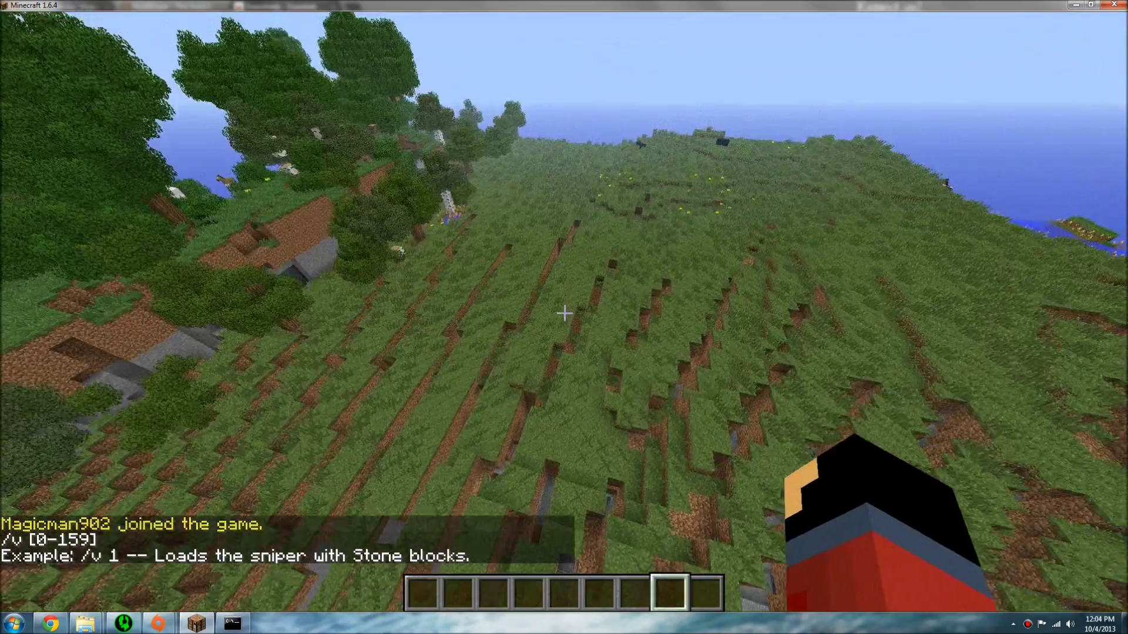
type("/v")
key("Return")
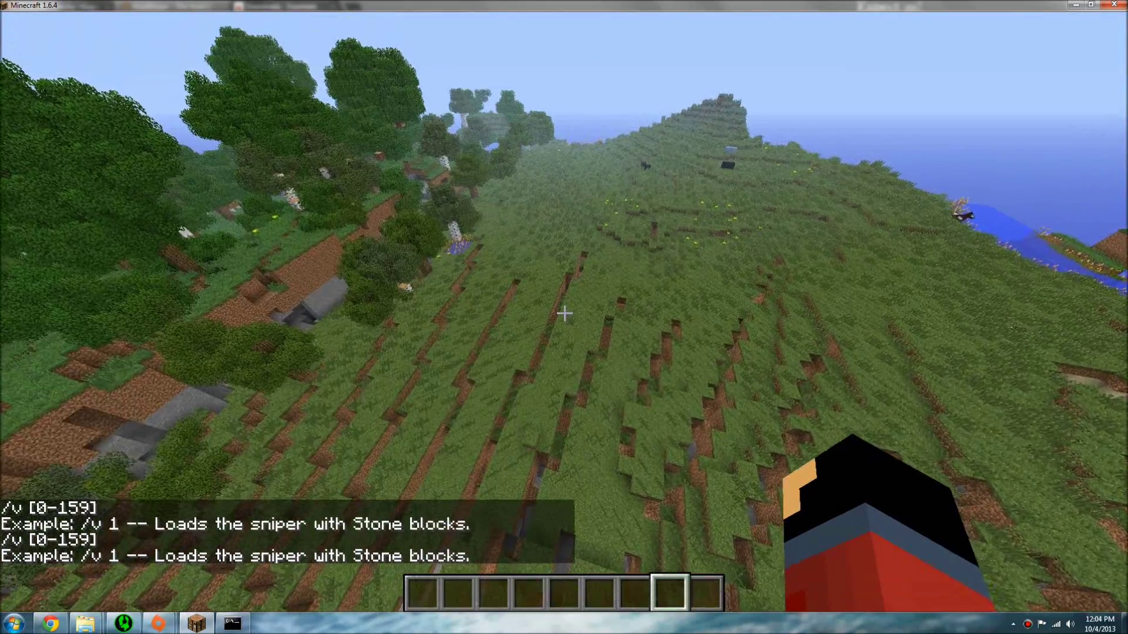
key("e")
key("e")
Try to add the player's account to the owner group with /manuadd and send a test chat message
key("slash")
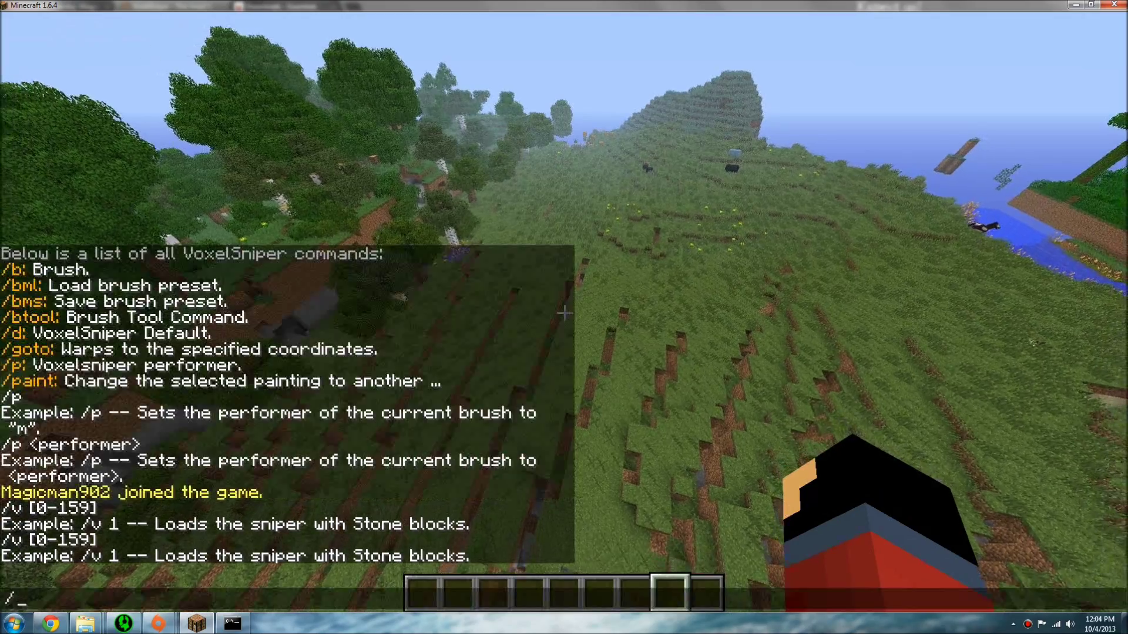
type("manuagg")
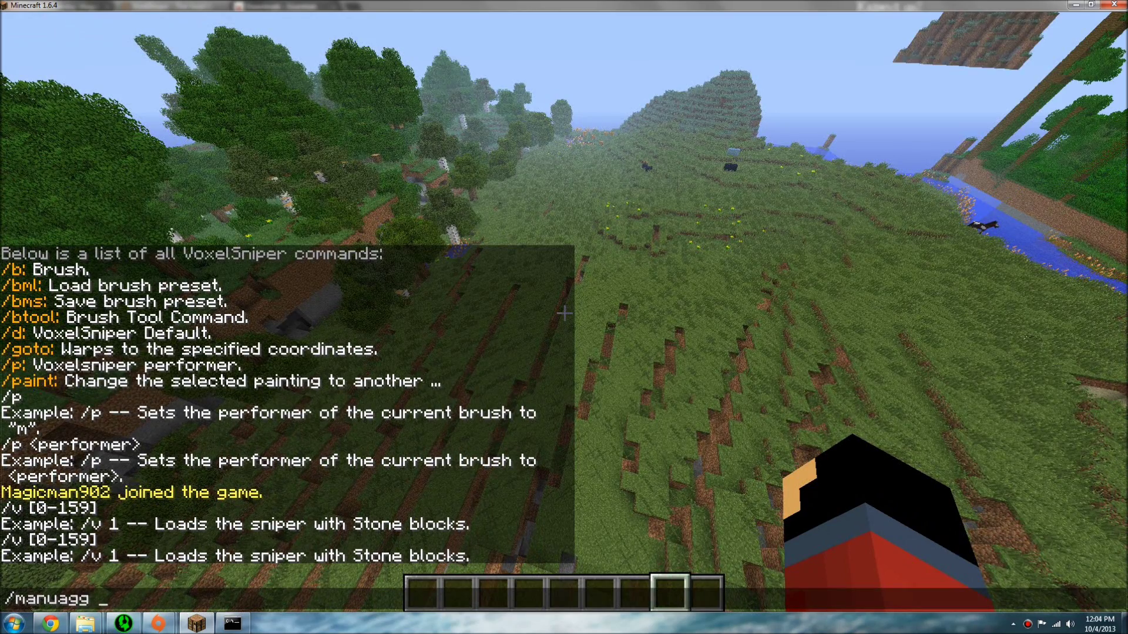
key("BackSpace")
key("BackSpace")
key("BackSpace")
type("fdd")
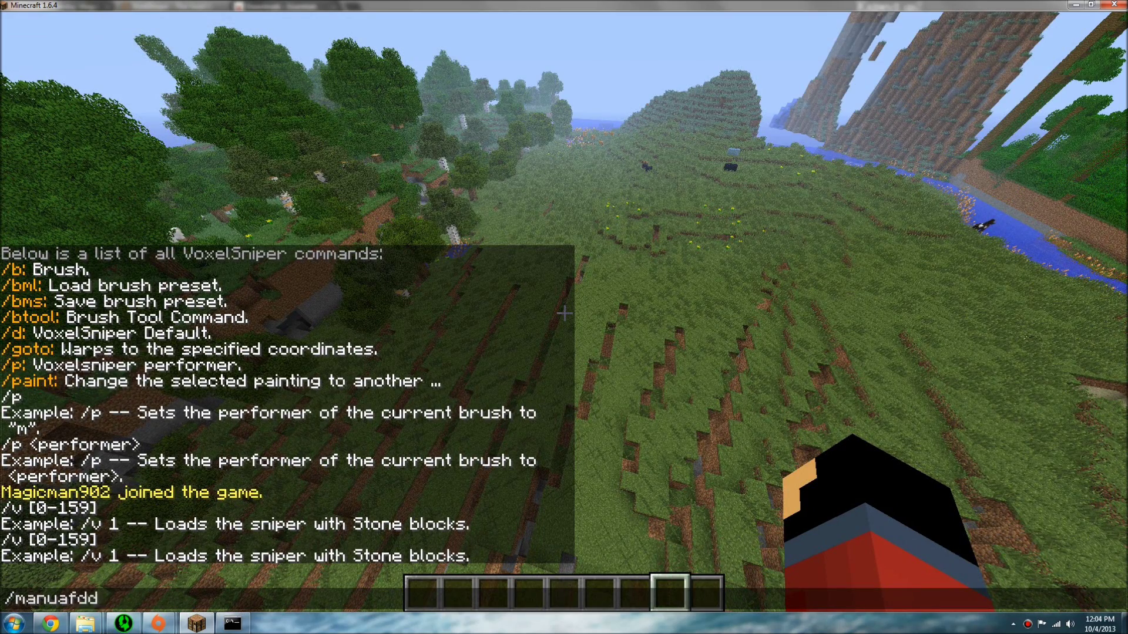
key("BackSpace")
key("BackSpace")
key("BackSpace")
type("dd mGICMAN9")
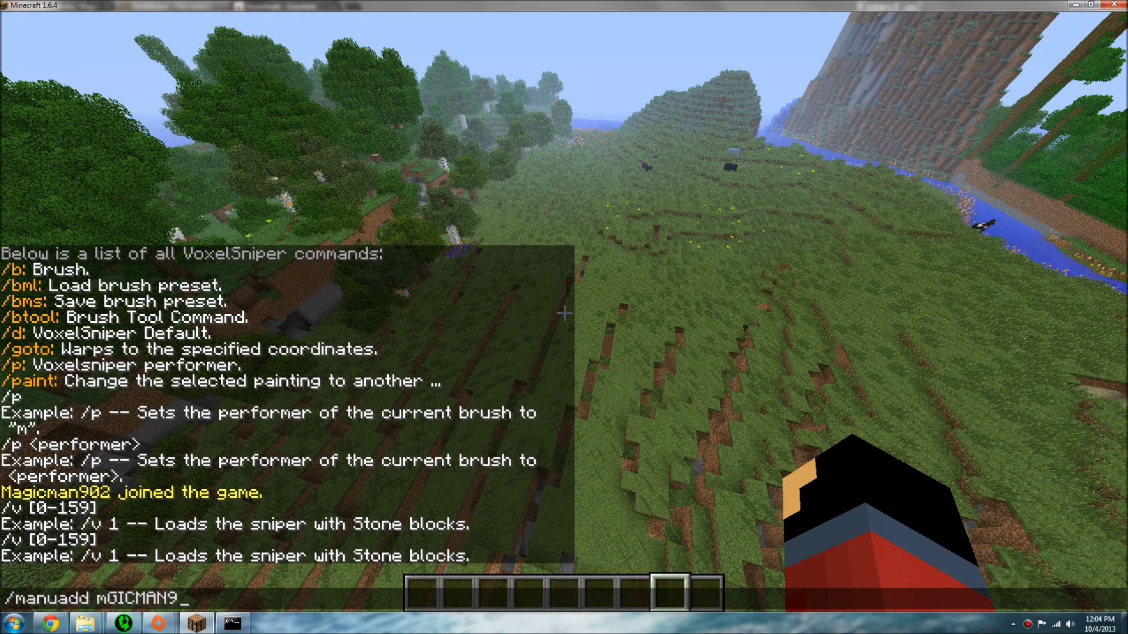
key("BackSpace")
key("BackSpace")
key("BackSpace")
key("BackSpace")
key("BackSpace")
key("BackSpace")
key("BackSpace")
type("a")
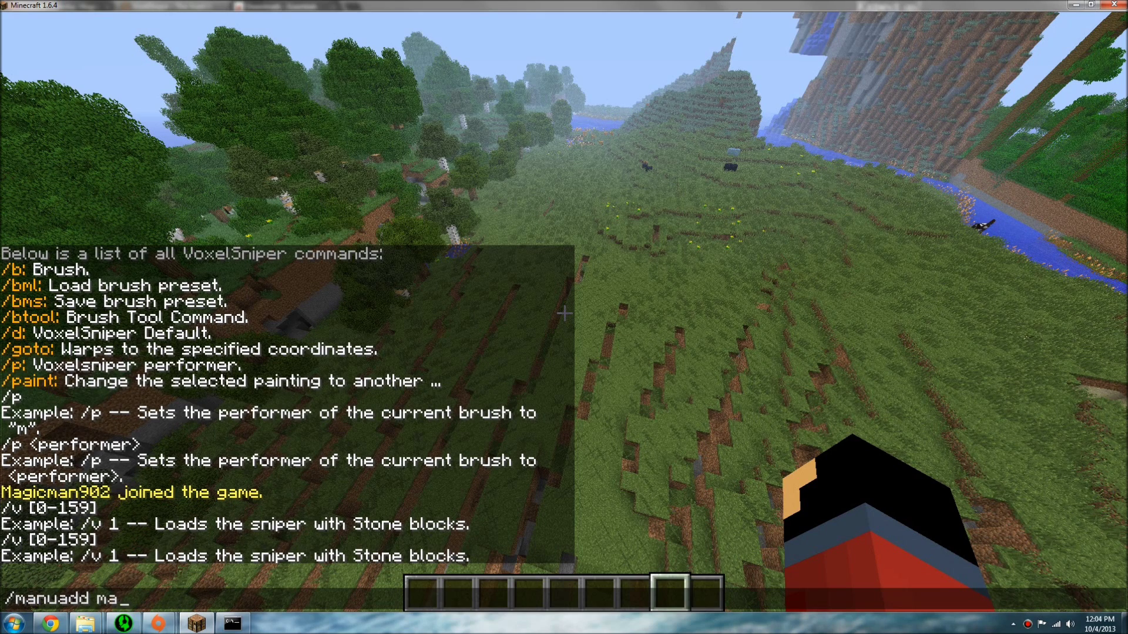
type("gicman902 owner")
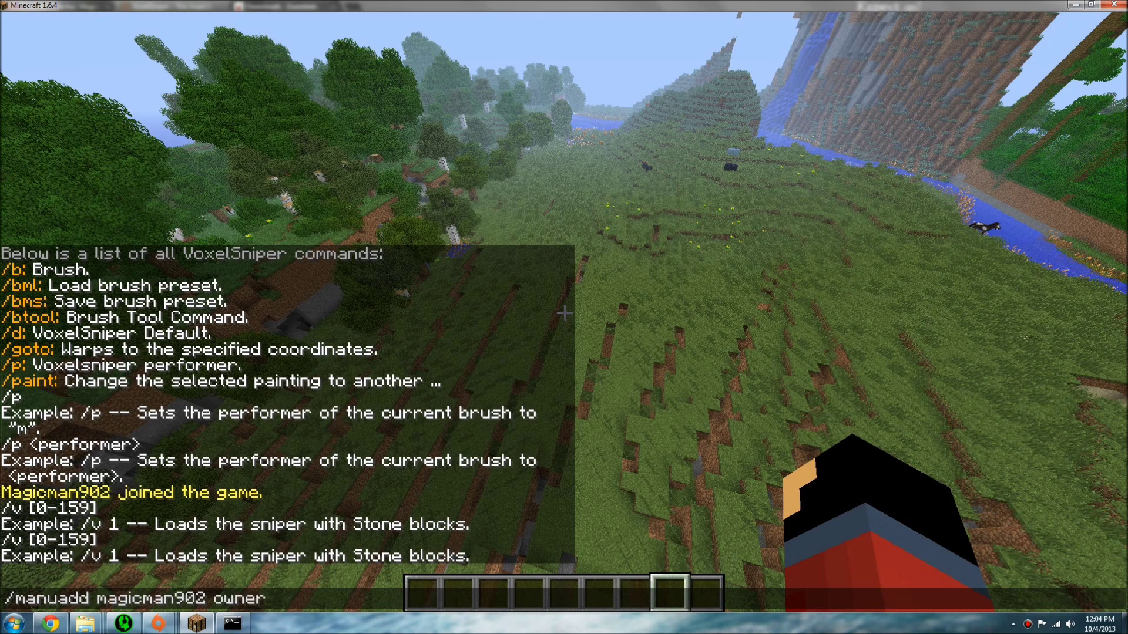
key("Return")
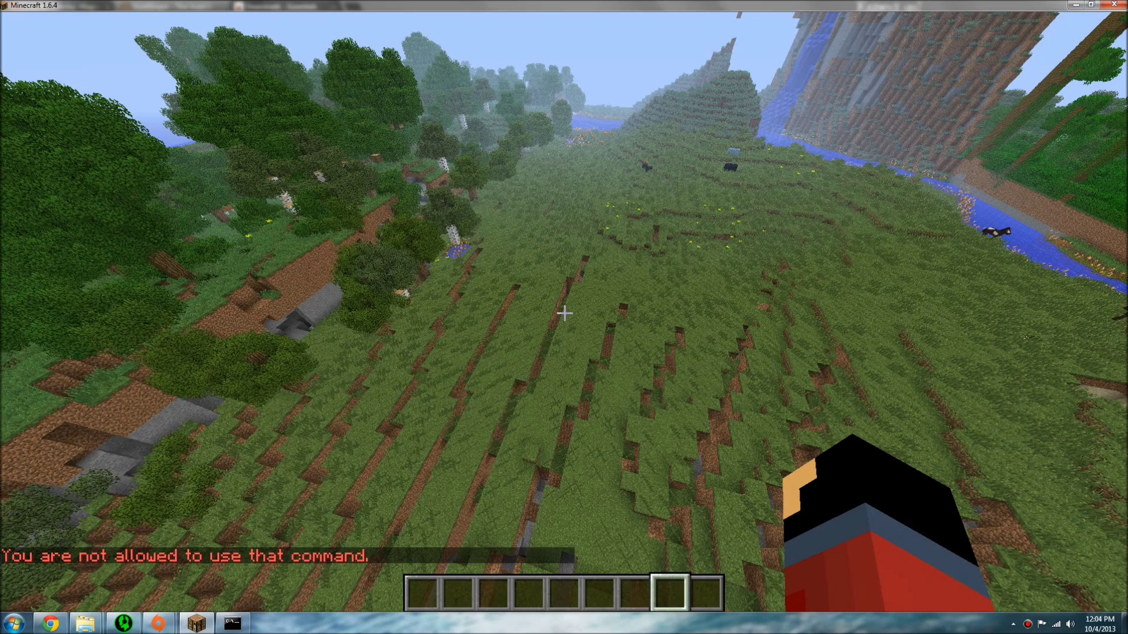
type("tsd")
key("Return")
key("t")
Switch to the server console and make the player an operator with the op command
left_click(233, 623)
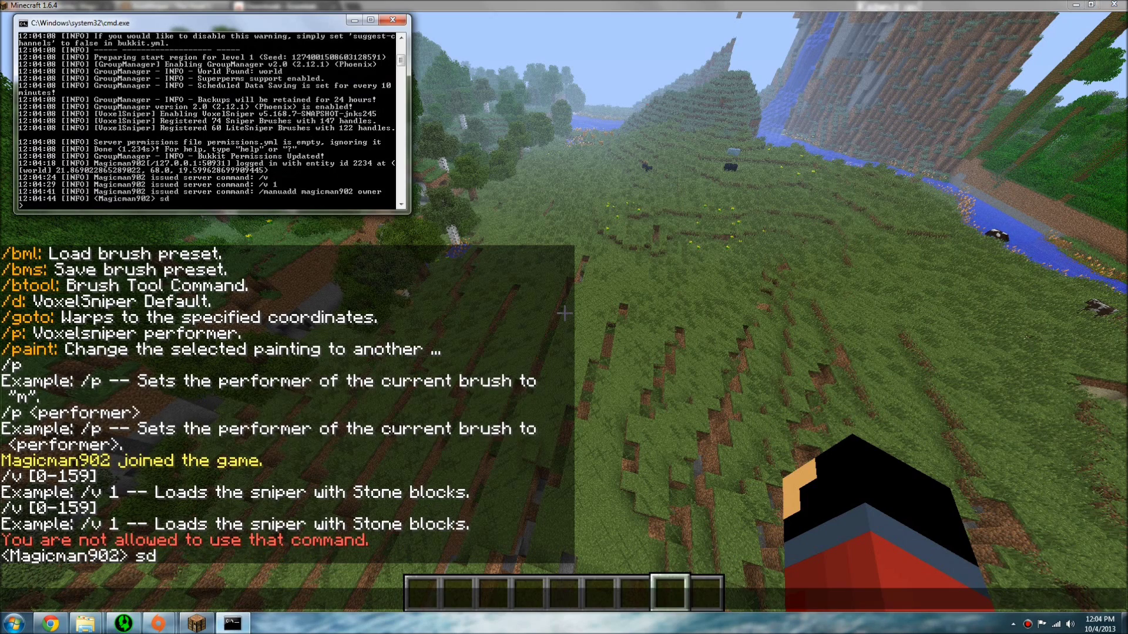
type("op magicman902")
key("Return")
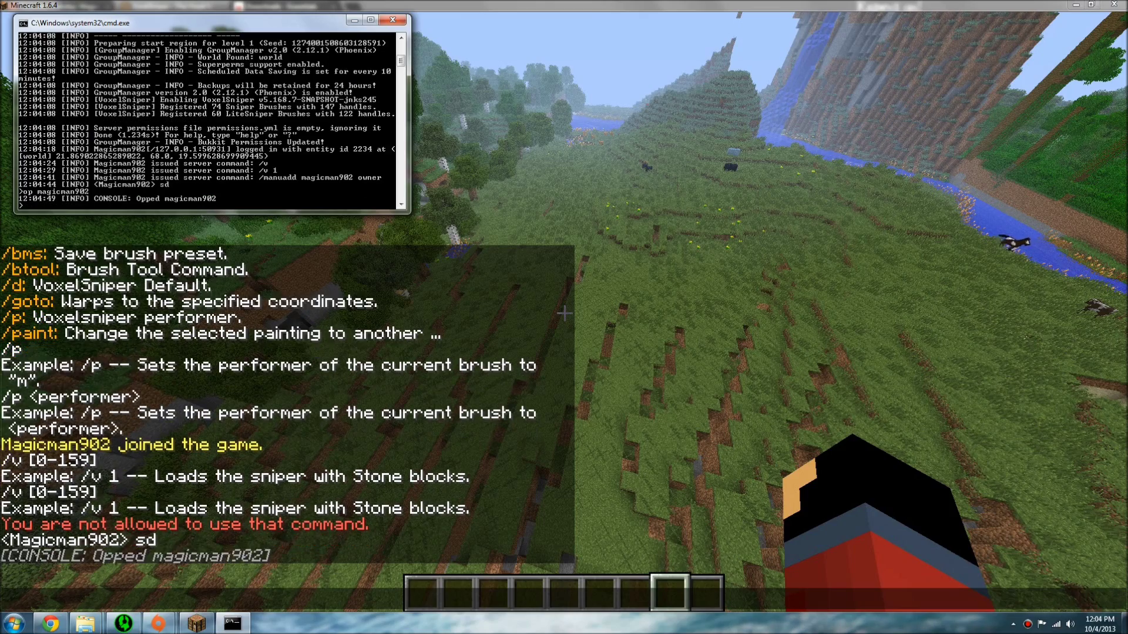
Return to Minecraft and load grass as the sniper's voxel material with /v 2
key("alt+Tab")
type("/")
key("Return")
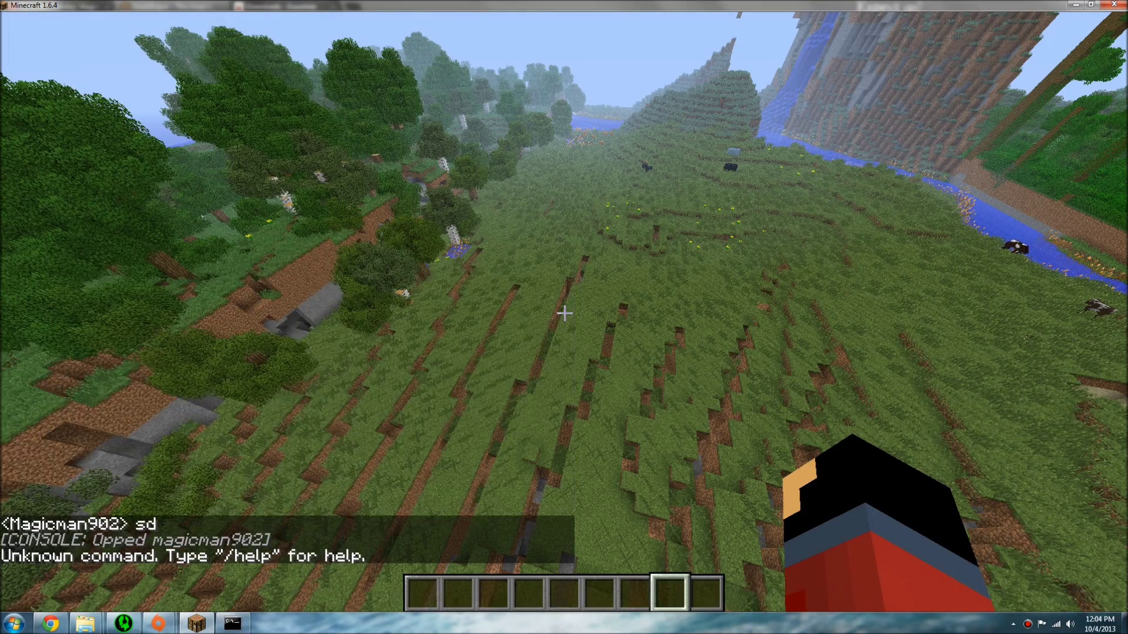
type("/v 2")
key("Return")
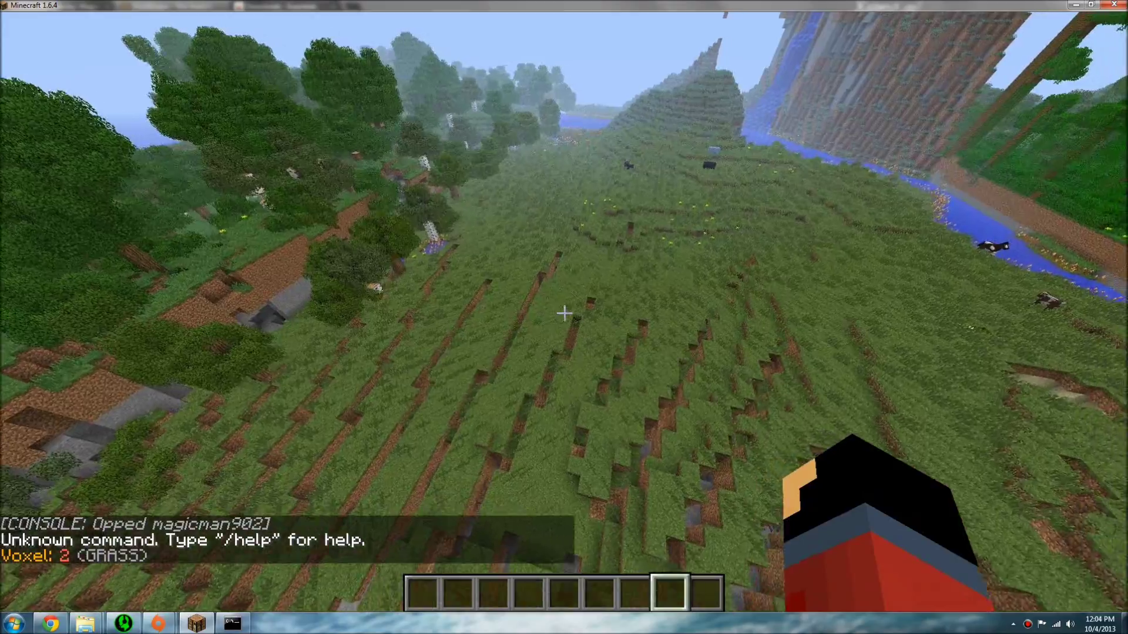
left_click(564, 313)
left_click(564, 313)
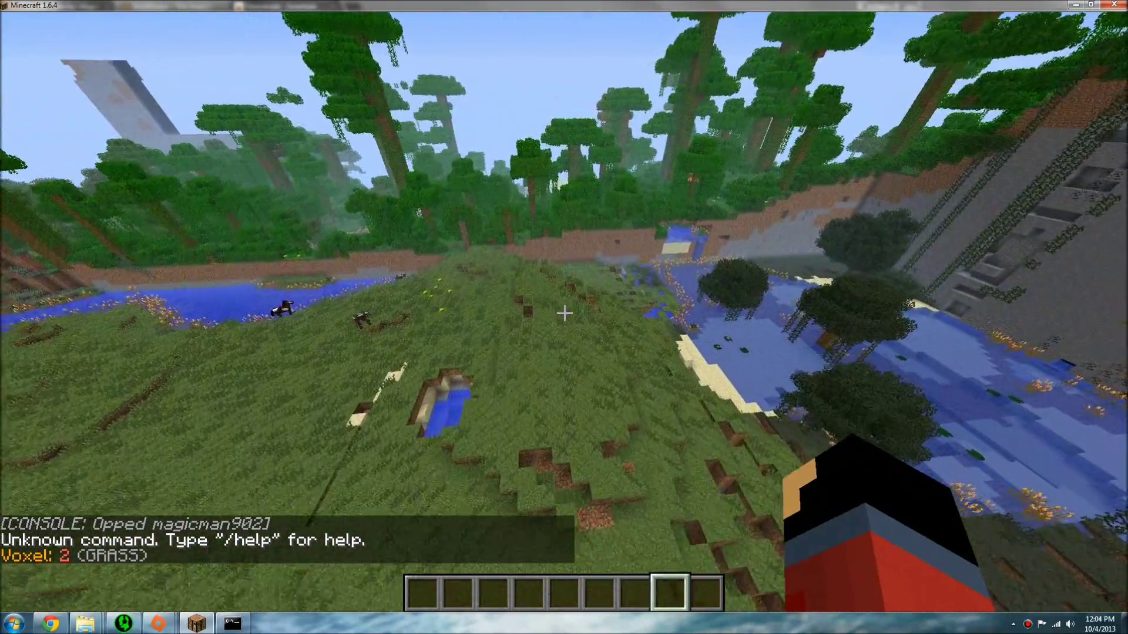
Search the creative inventory for "arr" and place an arrow in the first hotbar slot
key("e")
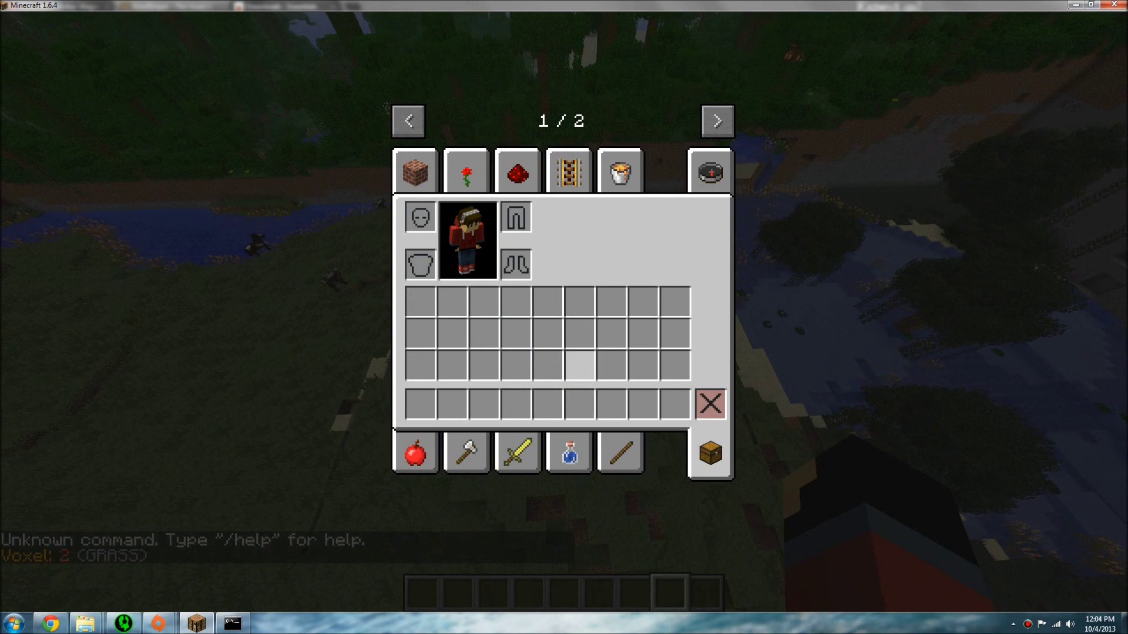
left_click(620, 454)
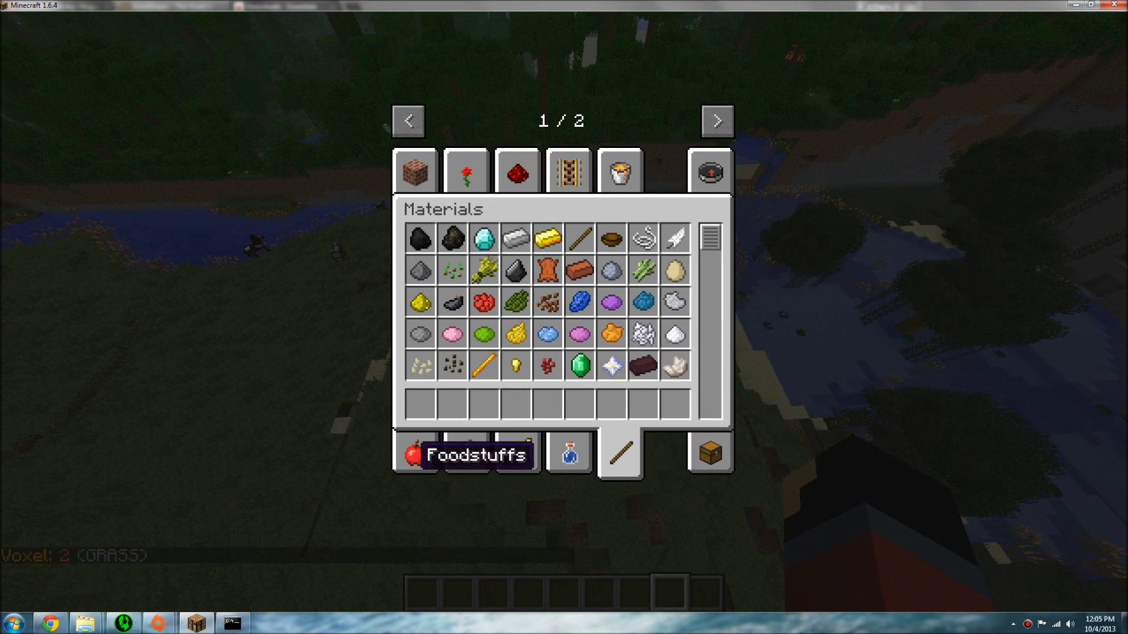
left_click(466, 453)
left_click(416, 454)
left_click(518, 174)
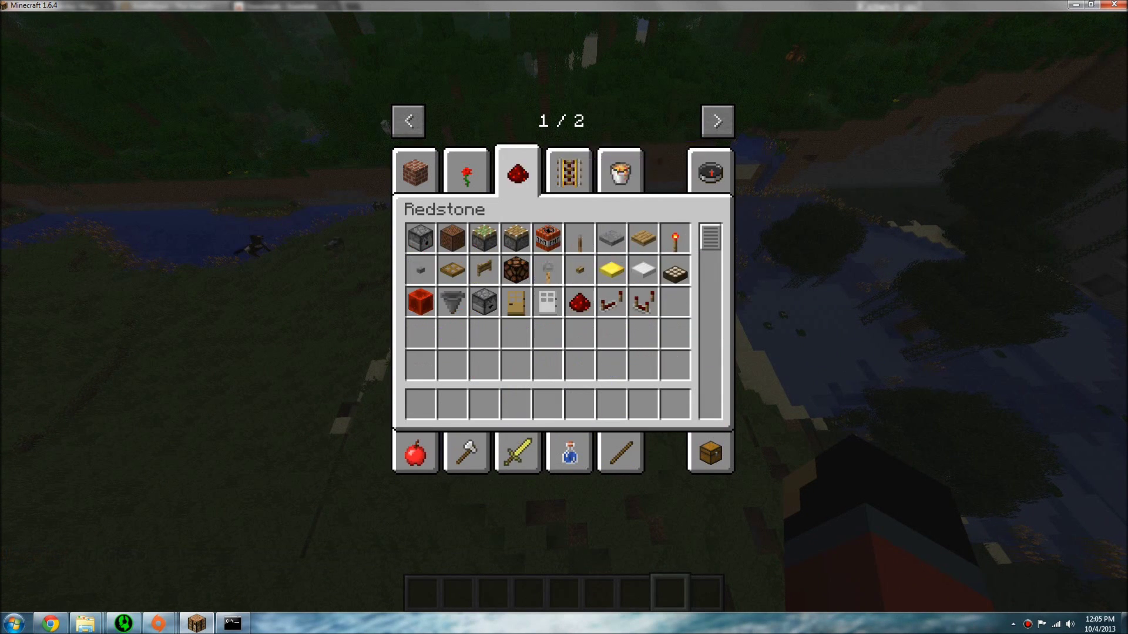
left_click(466, 173)
scroll(676, 305, "down", 4)
left_click(414, 171)
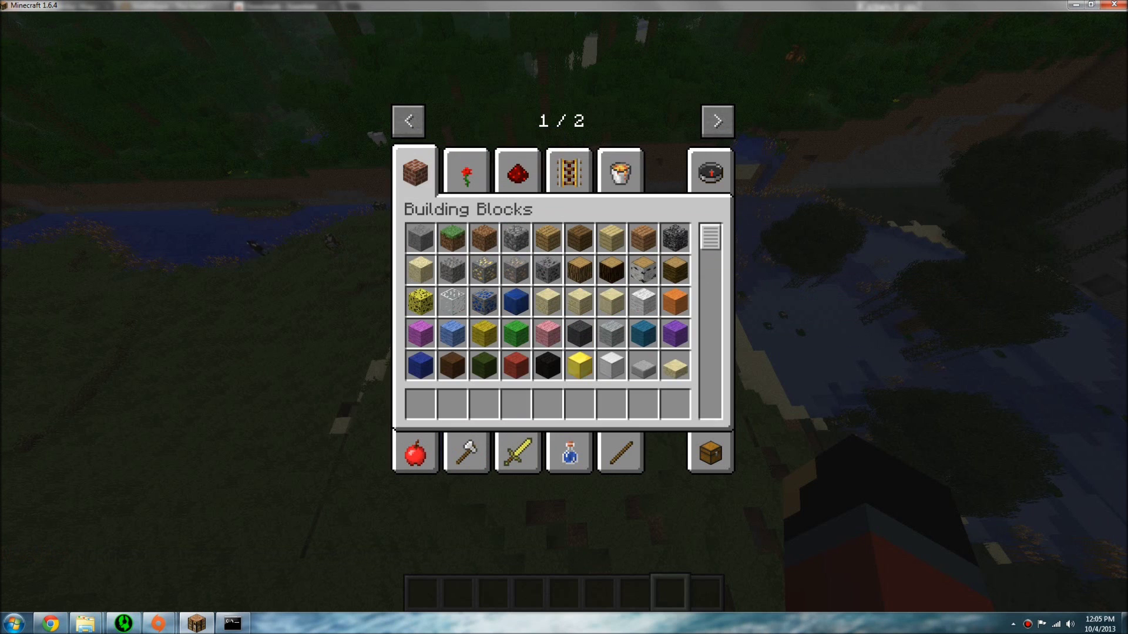
left_click(623, 173)
scroll(714, 258, "down", 5)
left_click(722, 170)
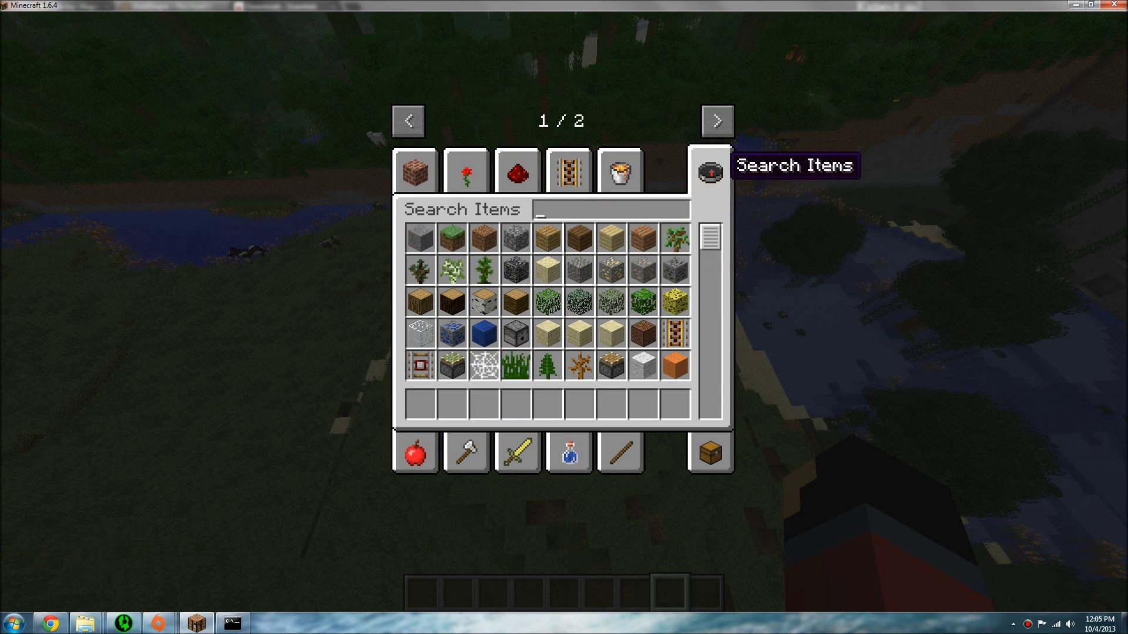
type("arr")
left_click(421, 238)
left_click(420, 405)
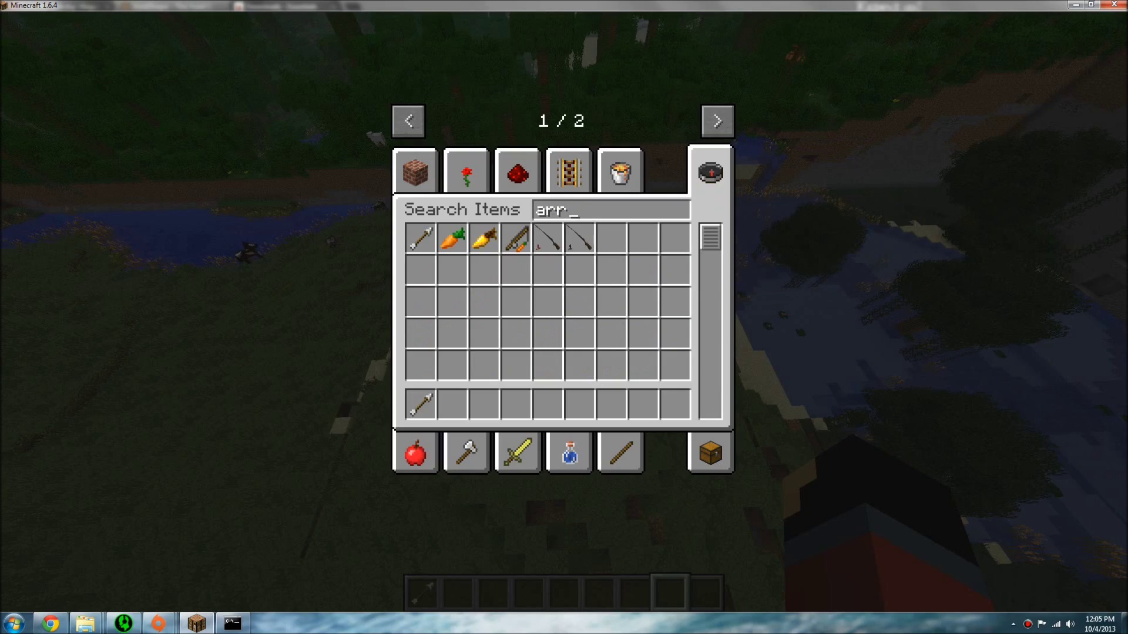
Search the items for "gu", place gunpowder in the second hotbar slot and close the inventory
key("BackSpace")
key("BackSpace")
key("BackSpace")
type("gu")
left_click(420, 238)
left_click(452, 405)
key("e")
Hold the arrow, set the replace material from a grass block and load the targeted block as voxel with /v
scroll(563, 317, "down", 1)
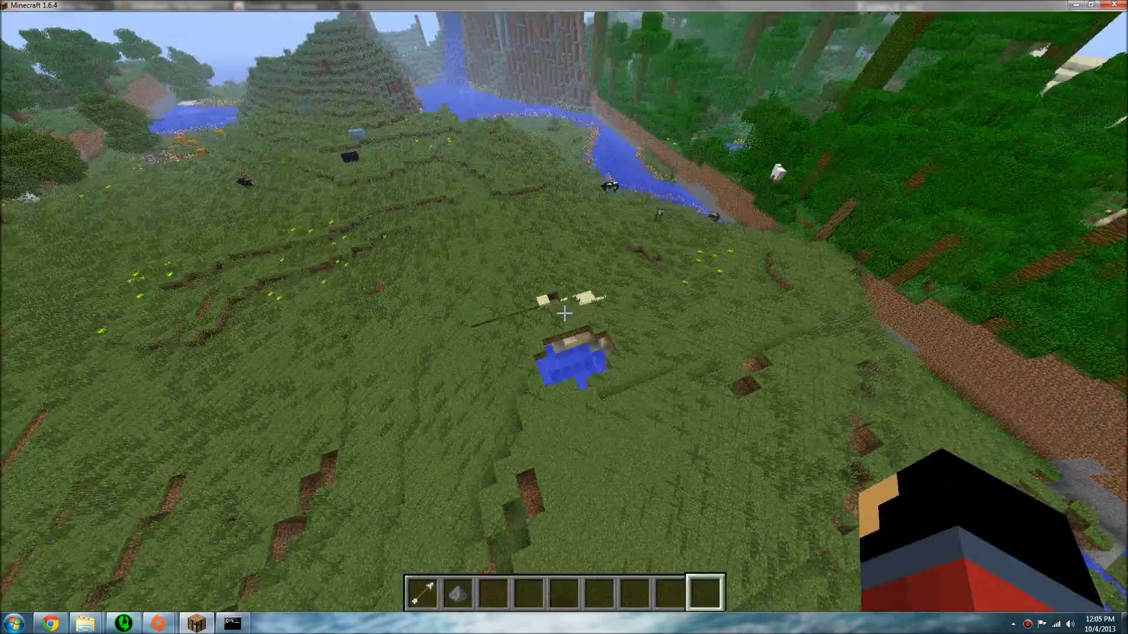
scroll(564, 313, "down", 1)
key("w")
right_click(564, 313, "shift")
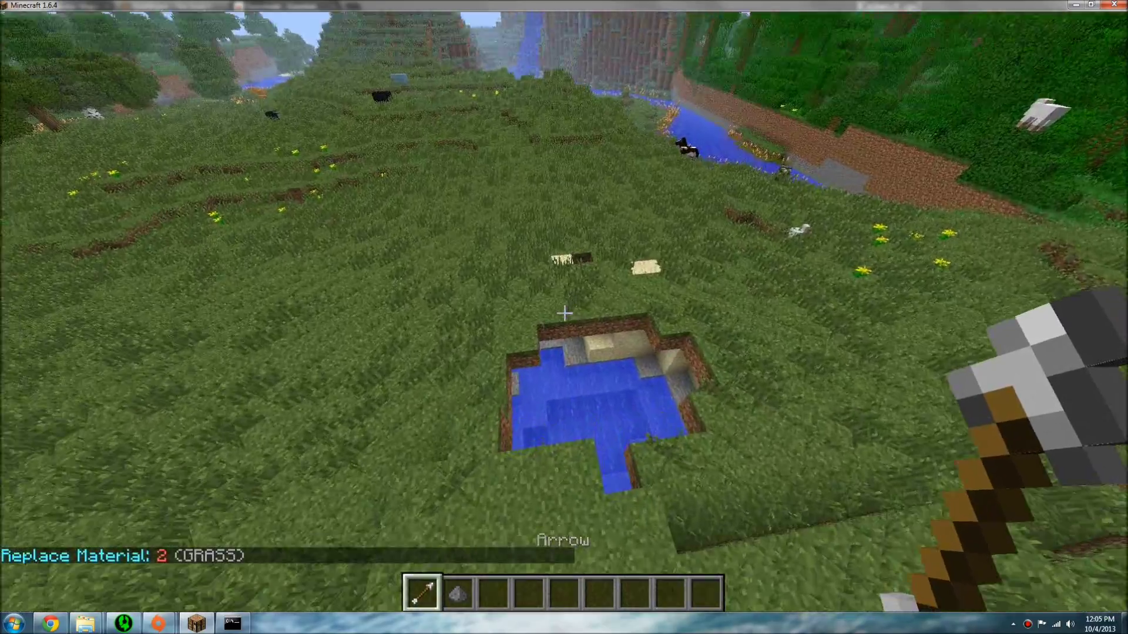
key("slash")
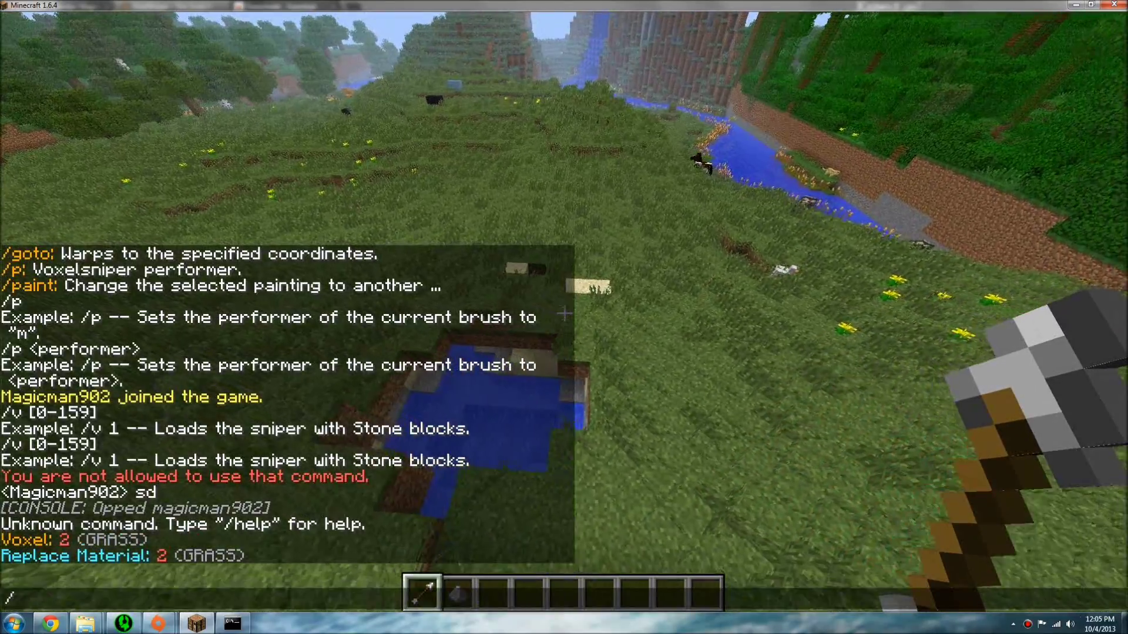
type("v")
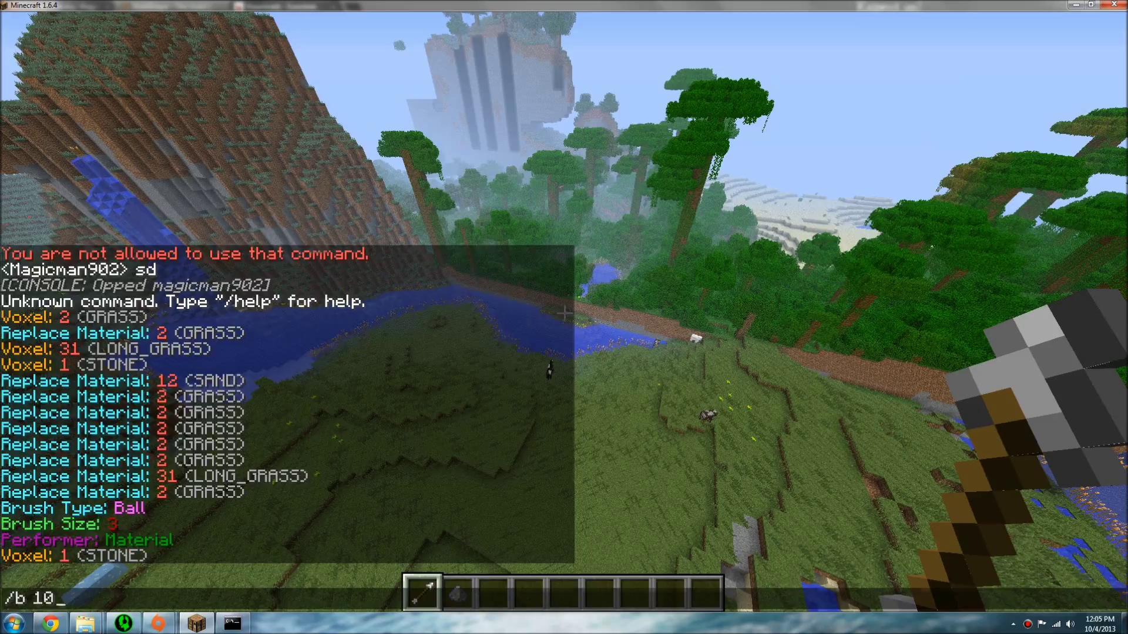
Set the ball brush size to 10 with /b 10 and place a chain of stone balls along the river
right_click(564, 314)
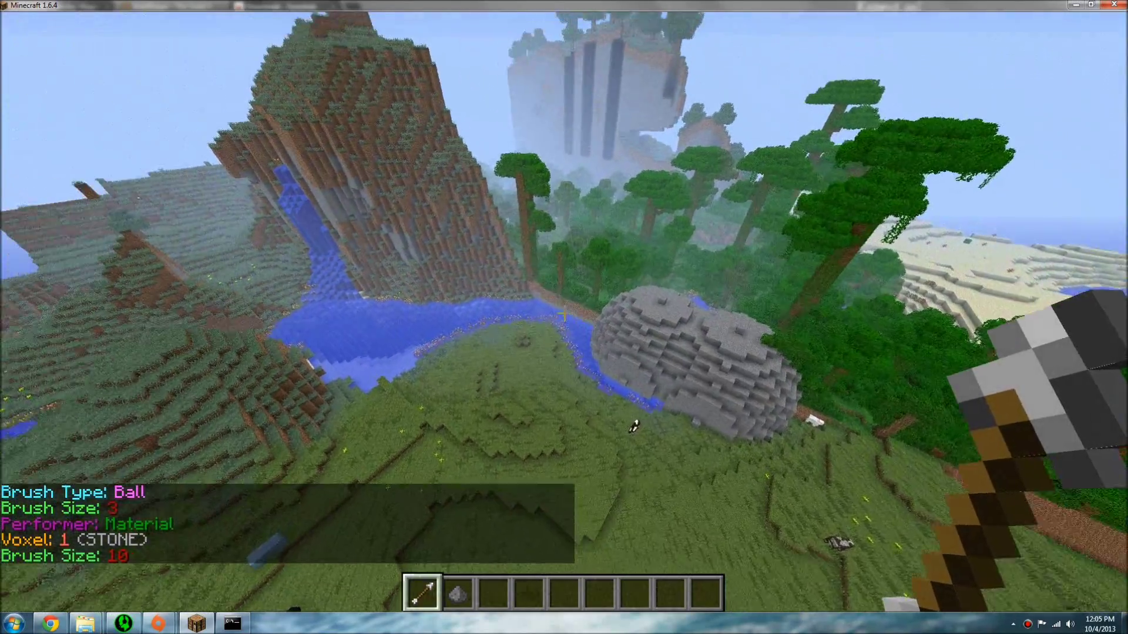
right_click(564, 314)
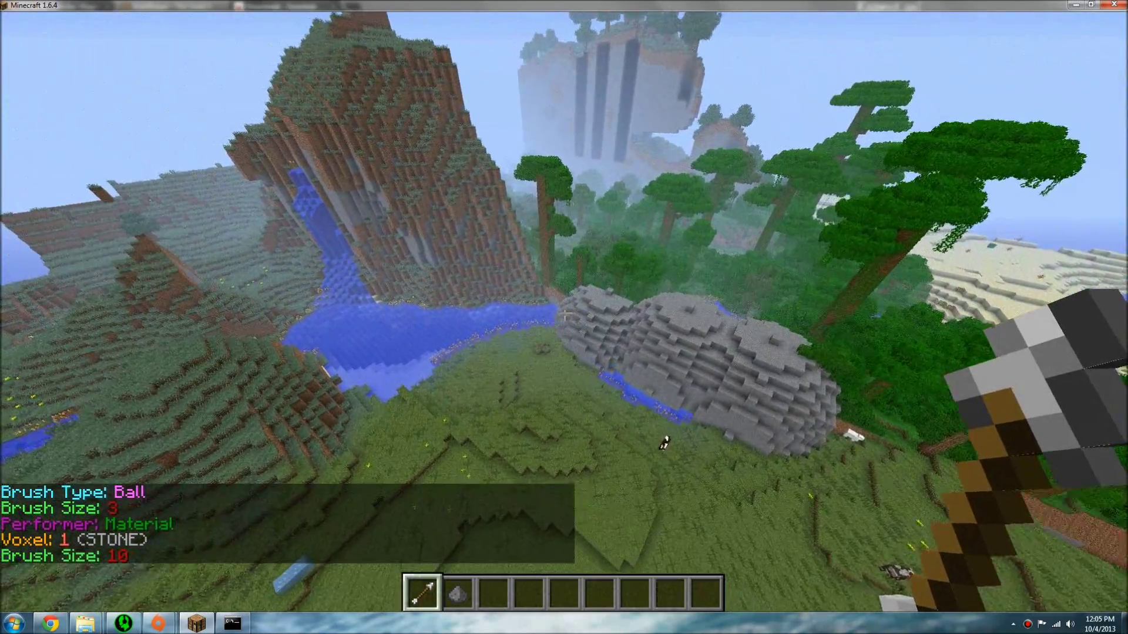
right_click(564, 314)
right_click(564, 314)
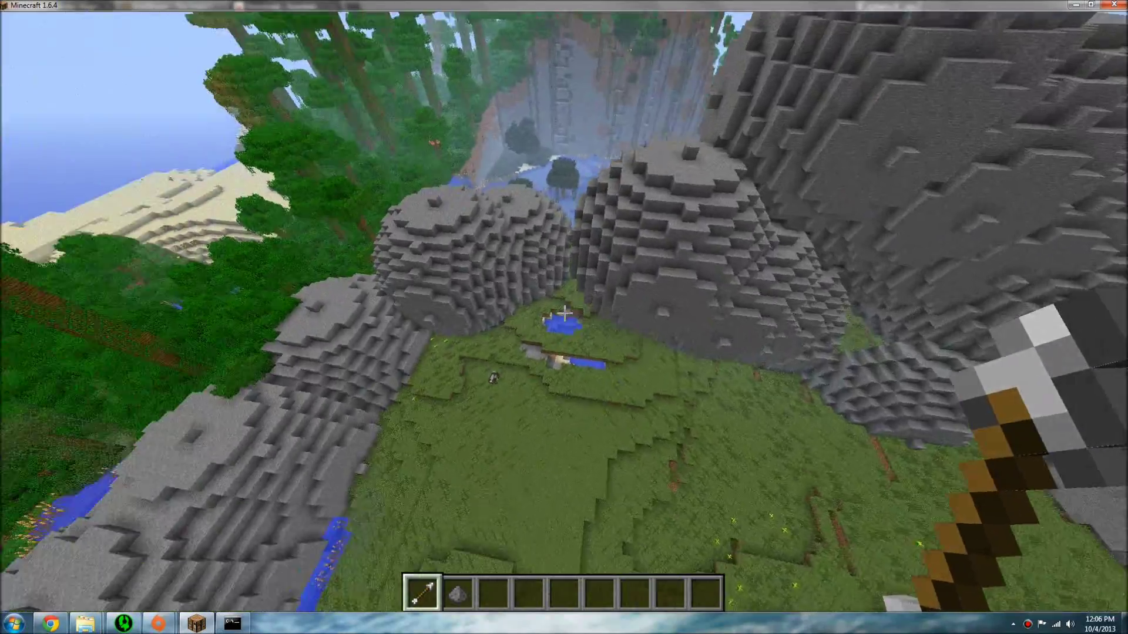
right_click(565, 313)
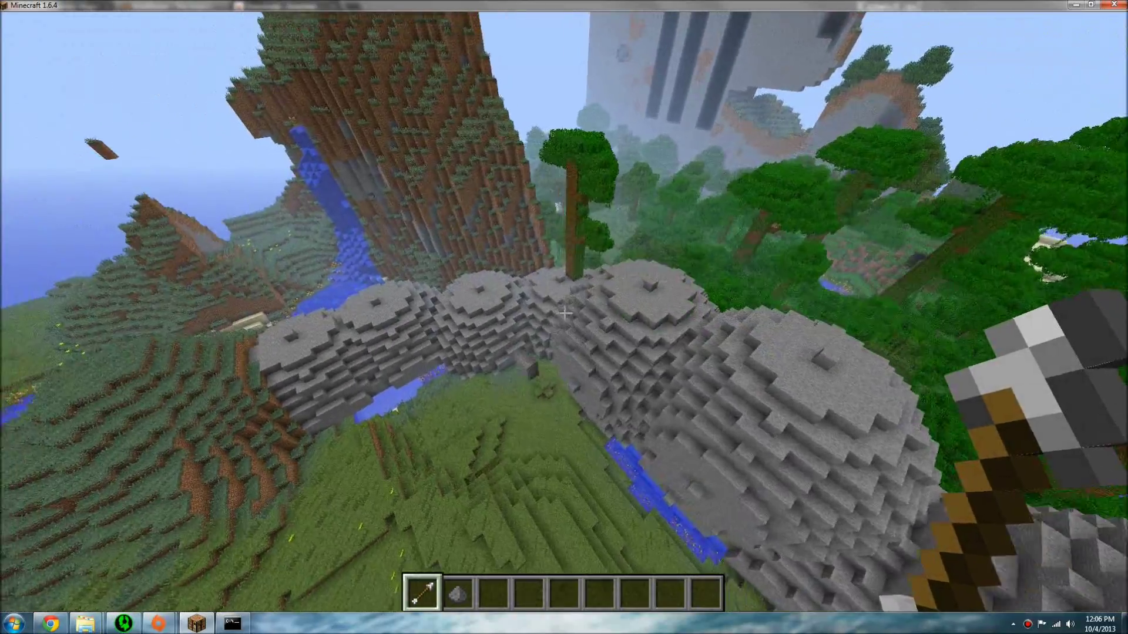
Undo the last sniper brush stroke with the /u command
key("slash")
type("u")
key("Return")
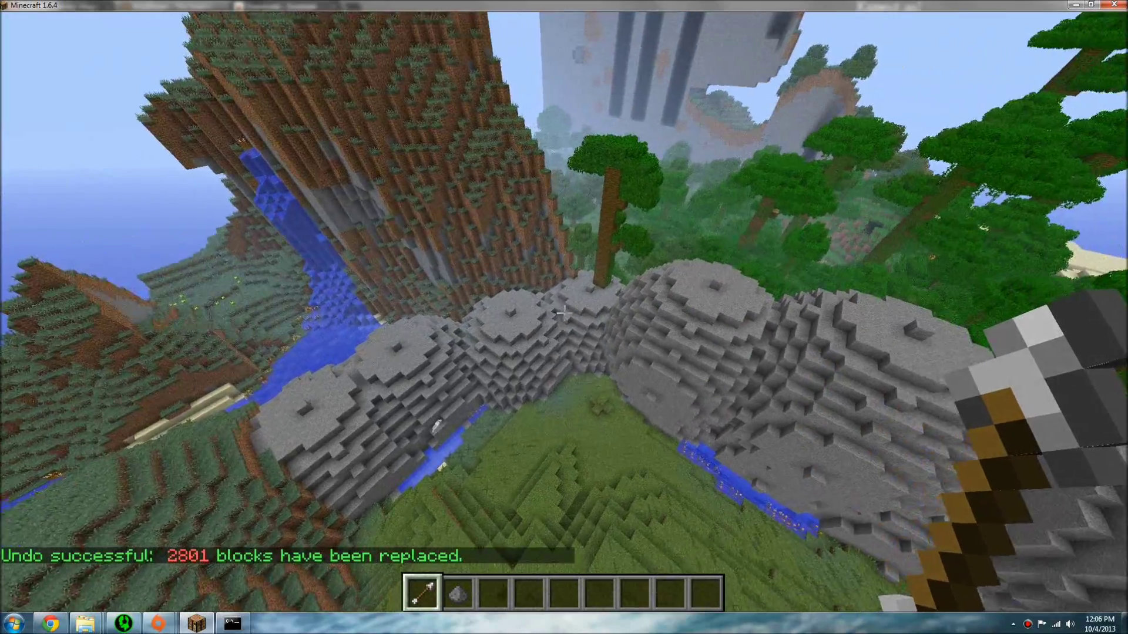